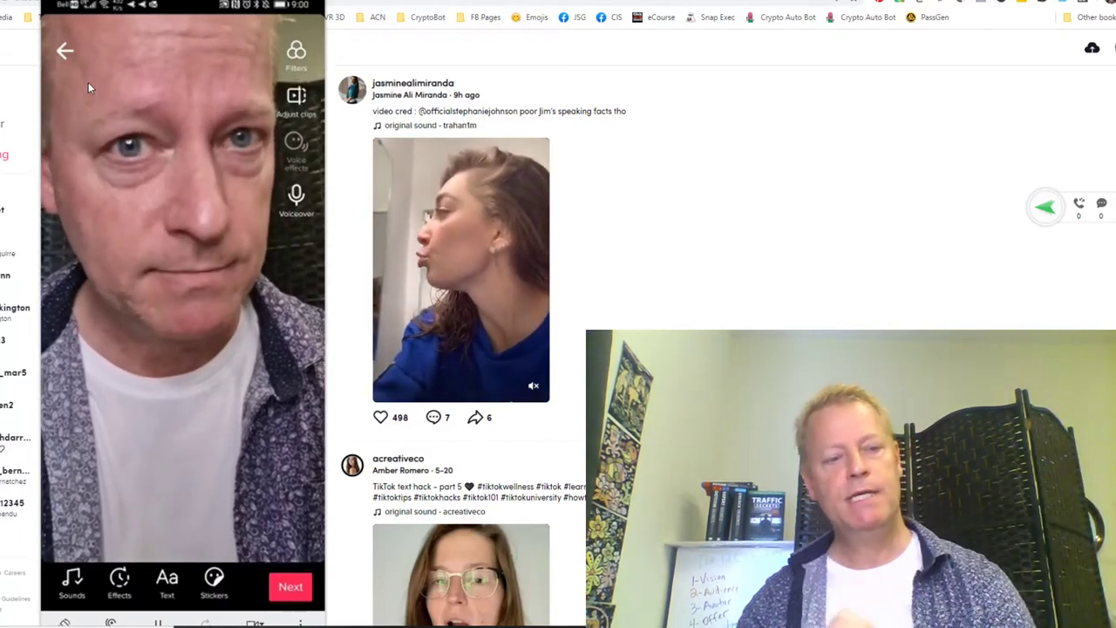
# - Return to the camera and record more selfie clips until the video is nearly full-length
pyautogui.press('Down')
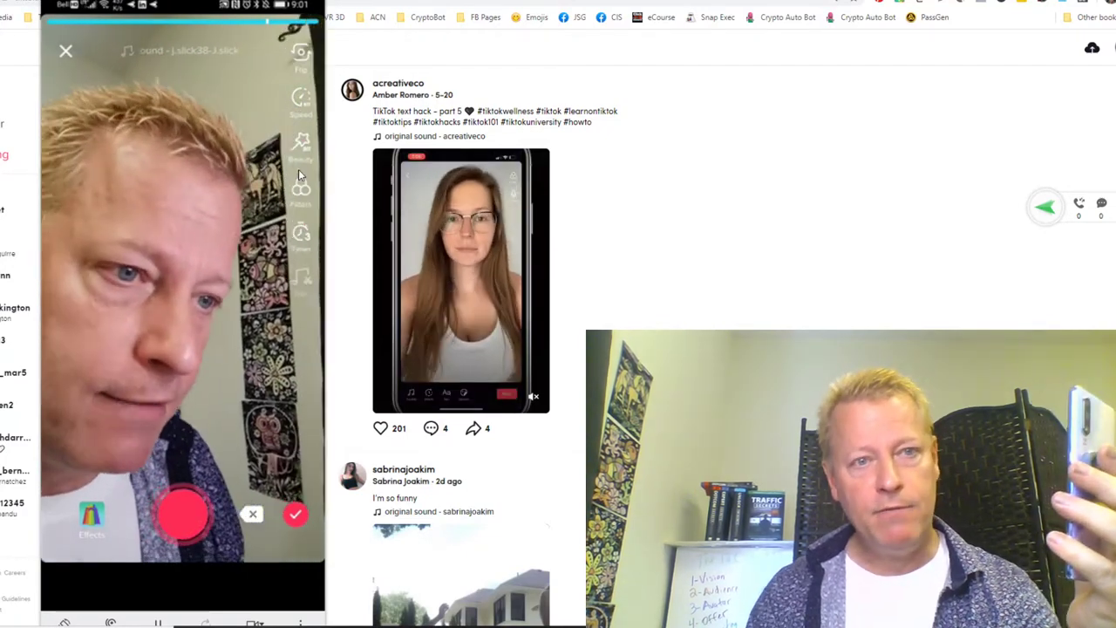
# - Delete the two most recent clips, re-record them, and list the clips (15.2s total) for adjusting
pyautogui.click(250, 515)
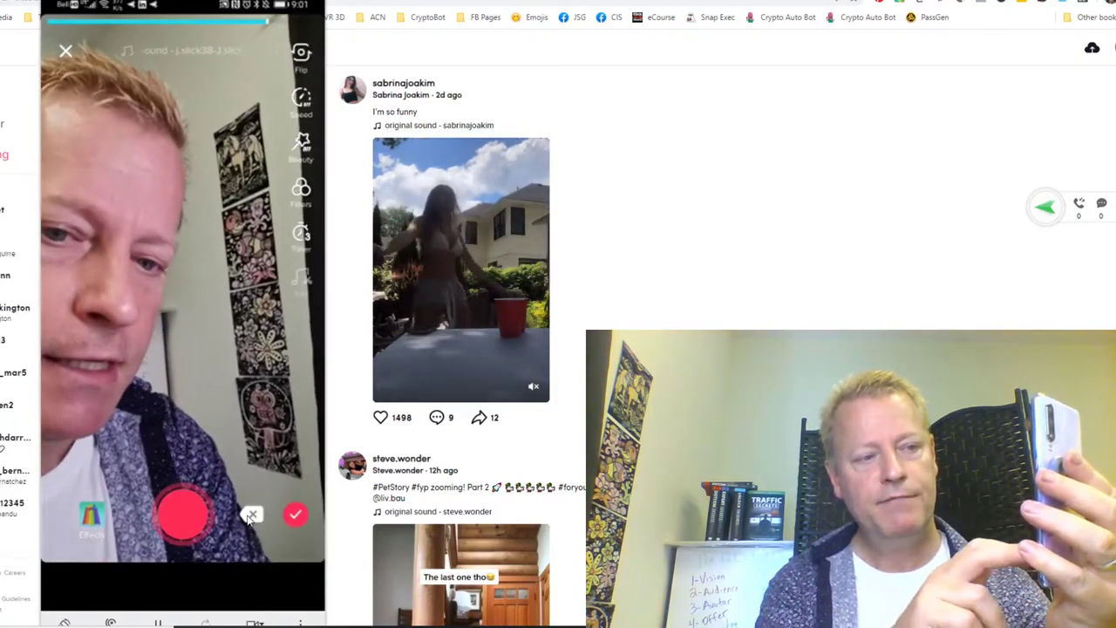
pyautogui.click(250, 516)
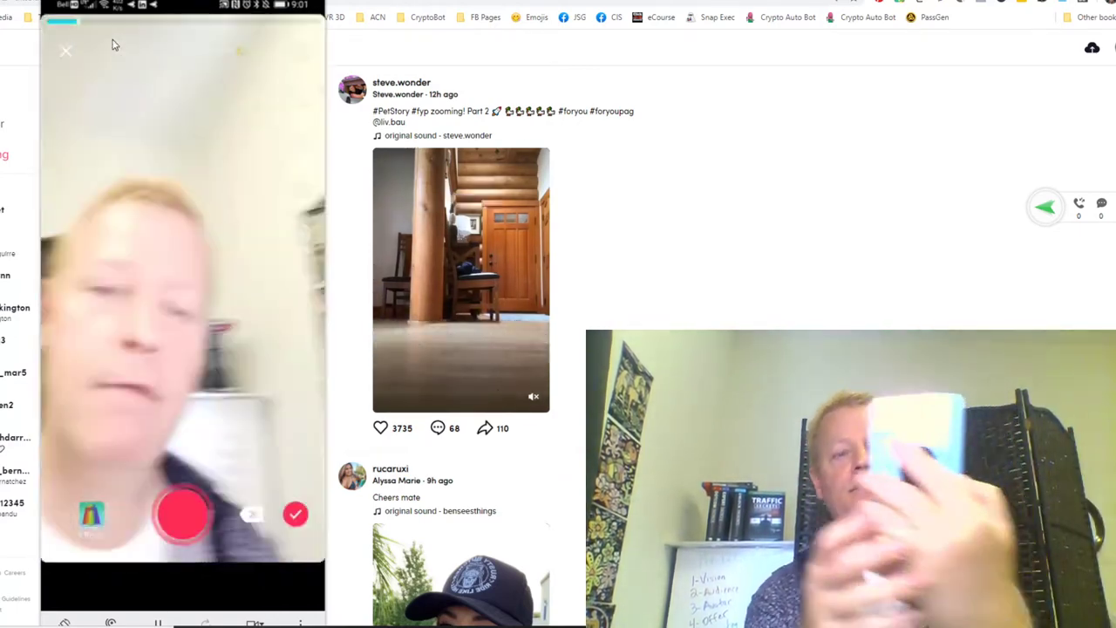
pyautogui.scroll(-3, 111, 46)
pyautogui.scroll(-2, 112, 45)
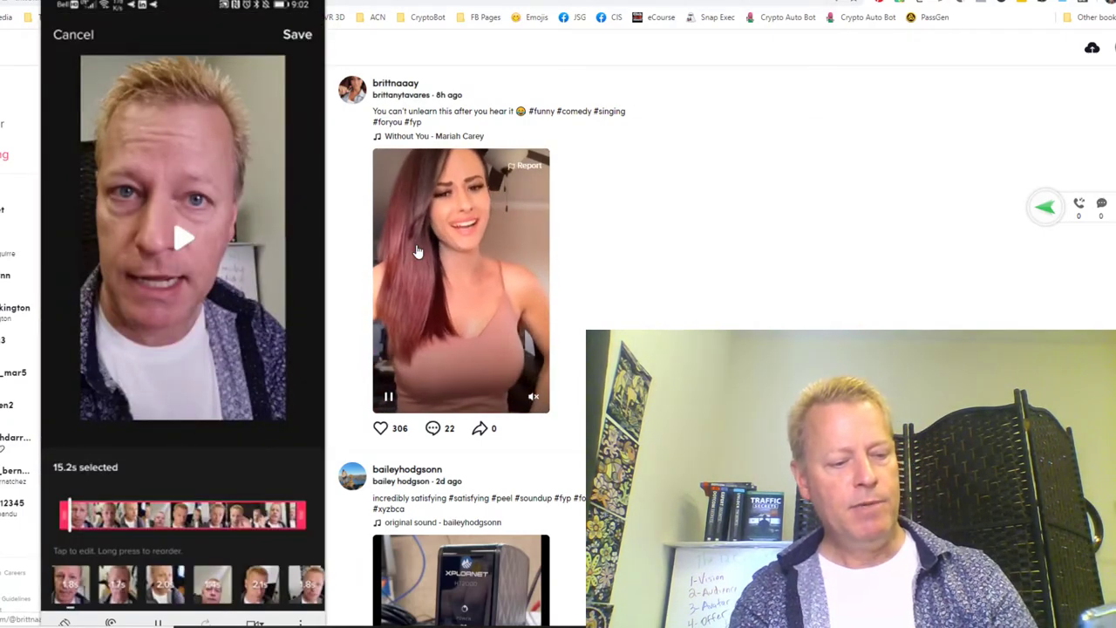
# - Shorten individual clips with the Single Edit trim handles, save, and go back to the camera
pyautogui.scroll(-5, 418, 251)
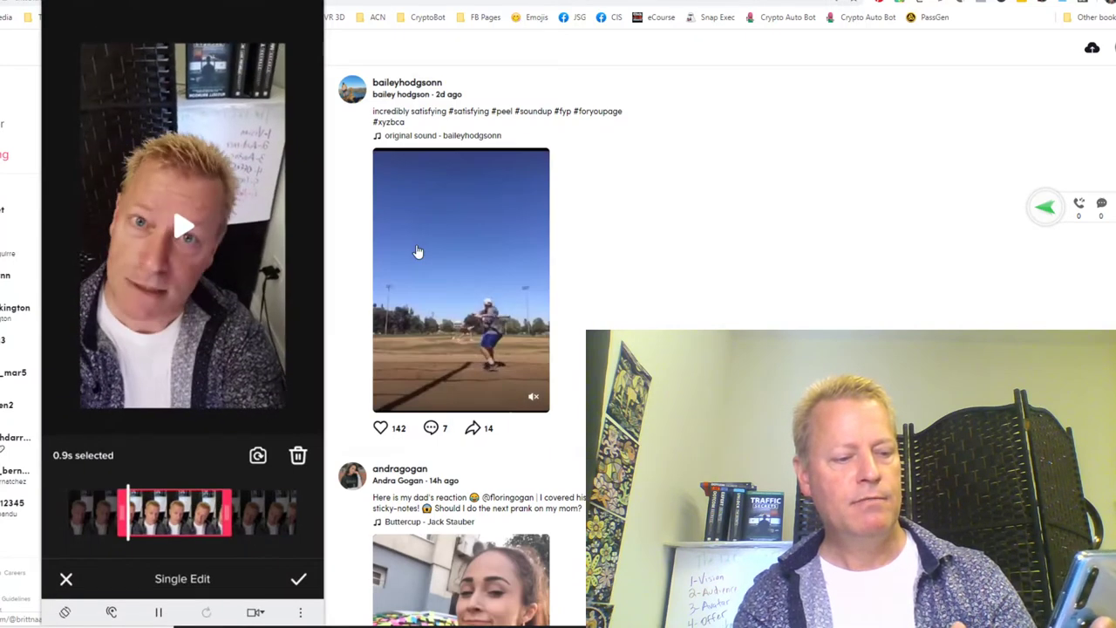
pyautogui.scroll(-5, 417, 252)
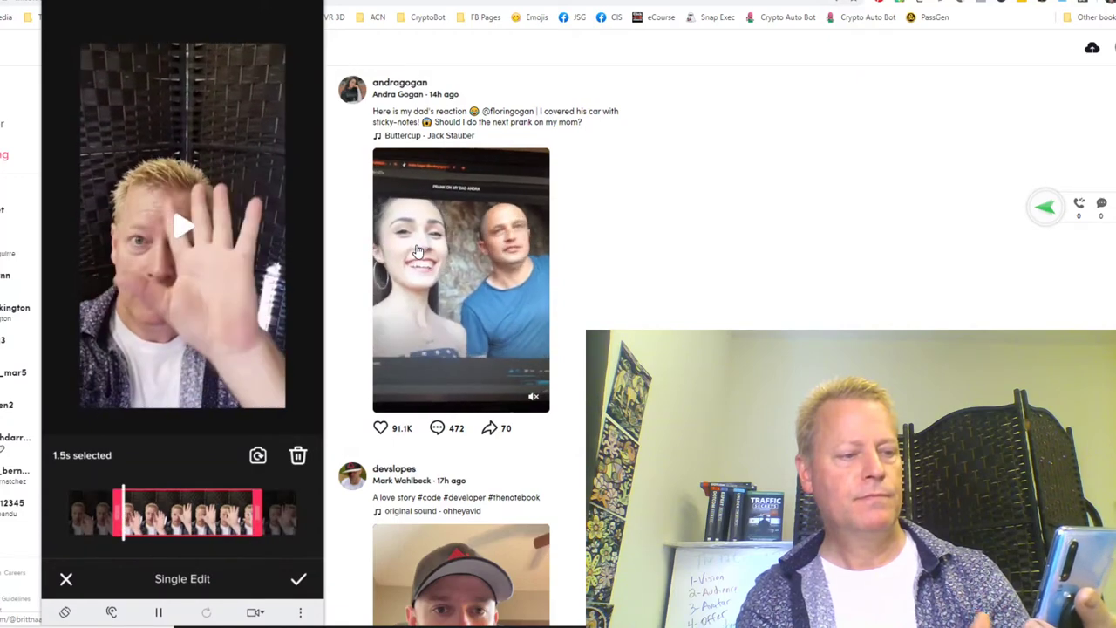
pyautogui.scroll(-5, 418, 251)
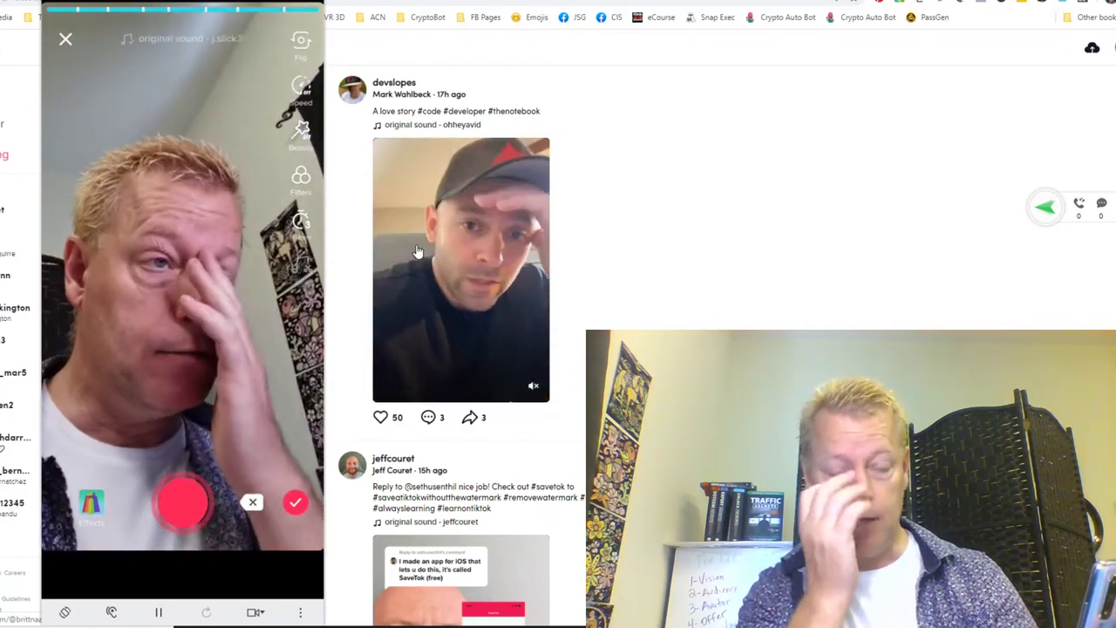
# - Record the final clip and open the combined 15.2-second video in the editor
pyautogui.scroll(-5, 417, 252)
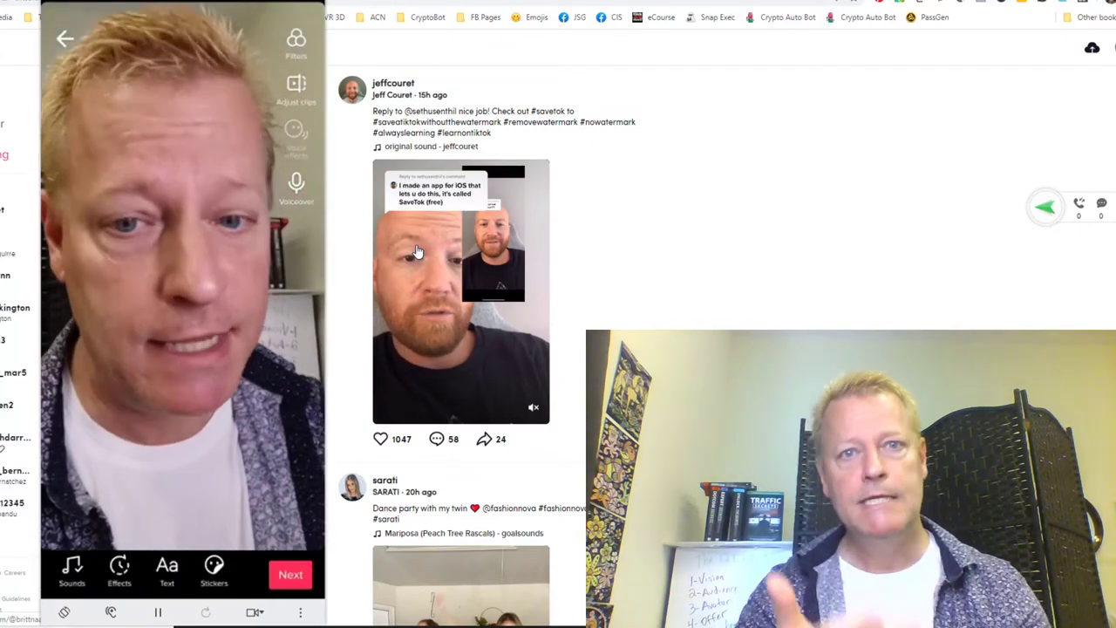
pyautogui.scroll(-5, 417, 251)
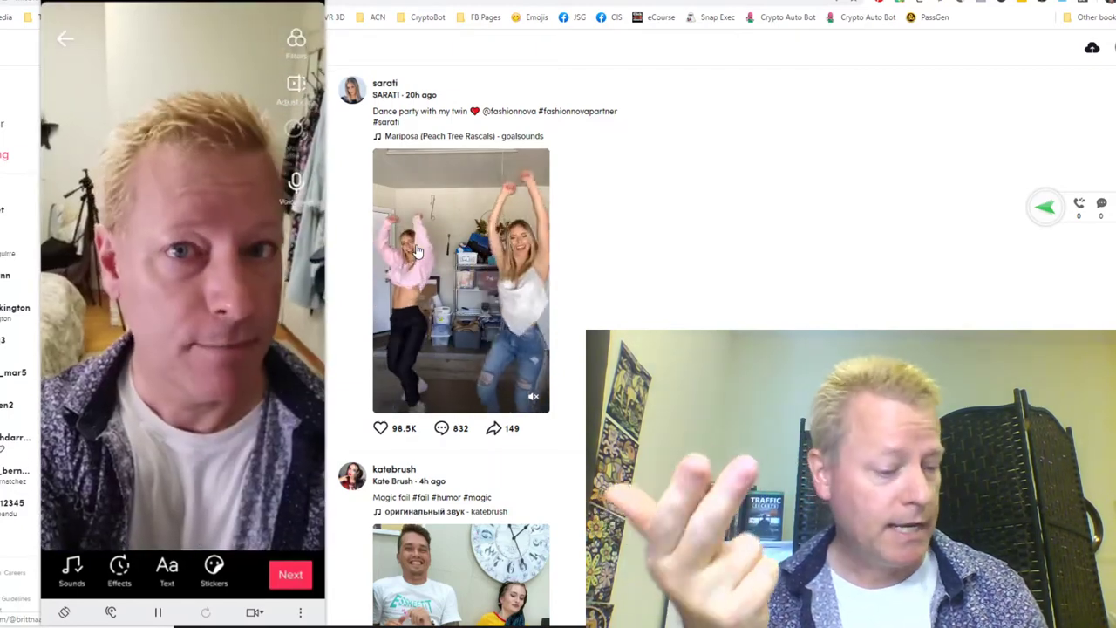
pyautogui.scroll(-5, 417, 251)
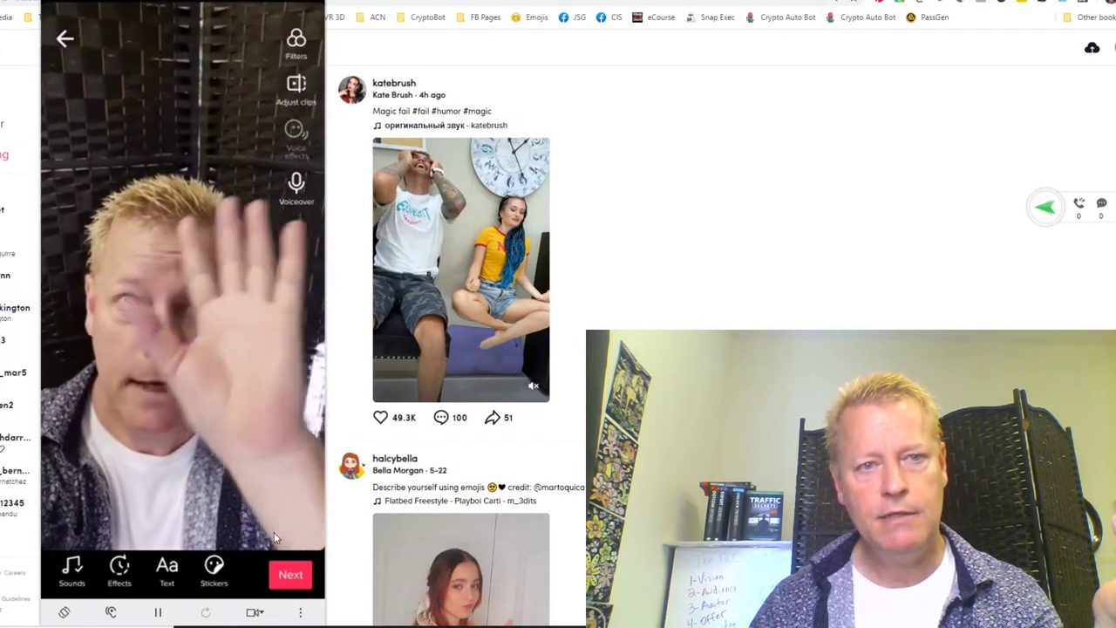
pyautogui.scroll(-4, 284, 305)
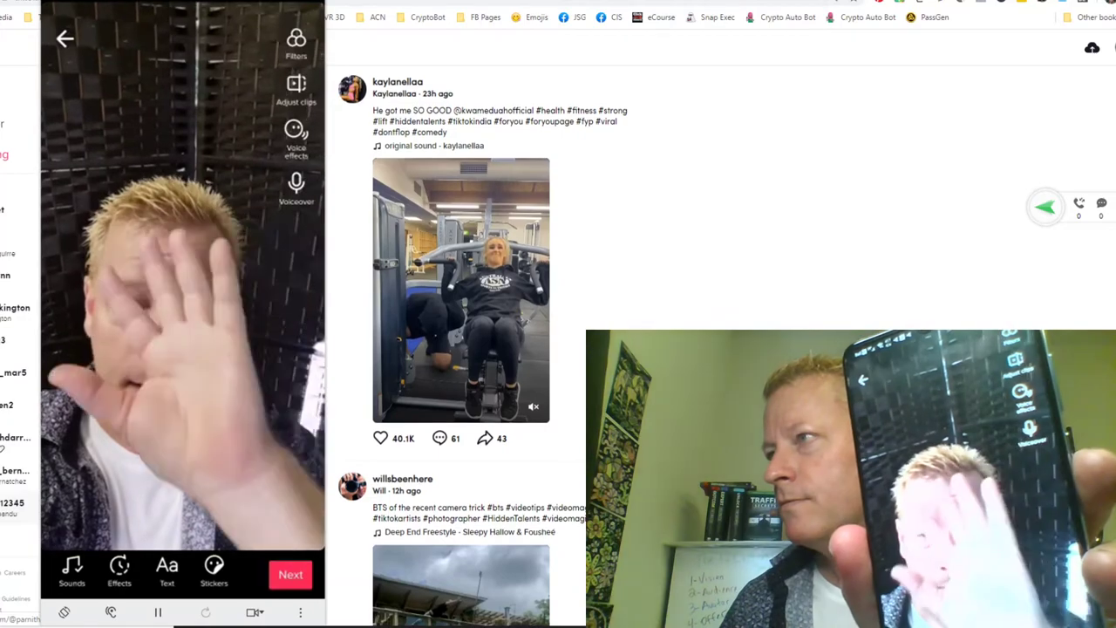
pyautogui.scroll(-5, 462, 349)
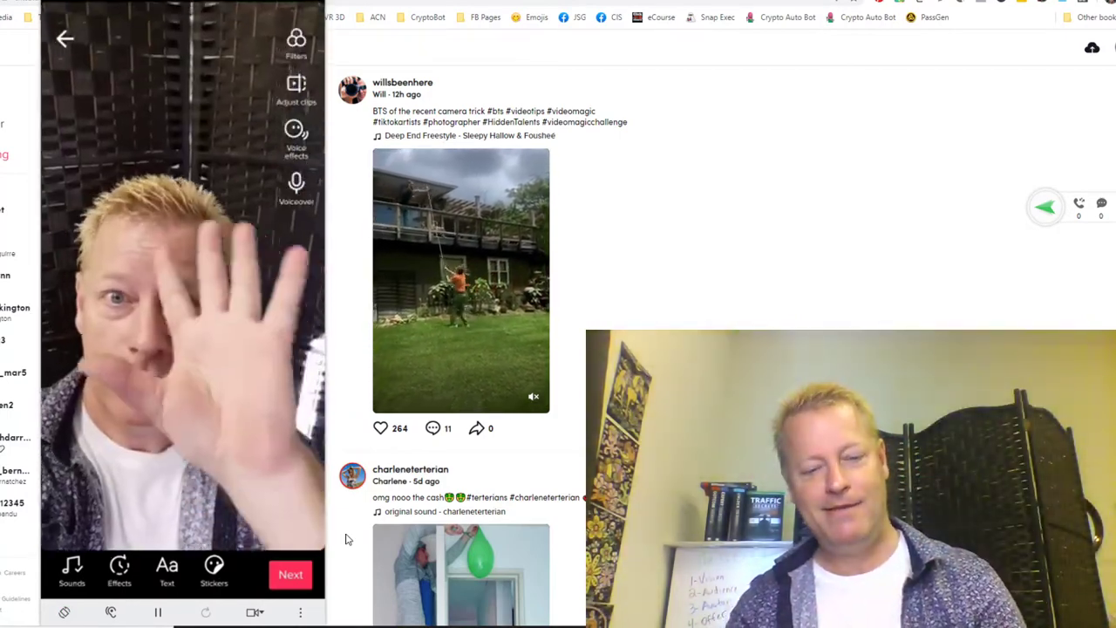
pyautogui.scroll(-4, 346, 539)
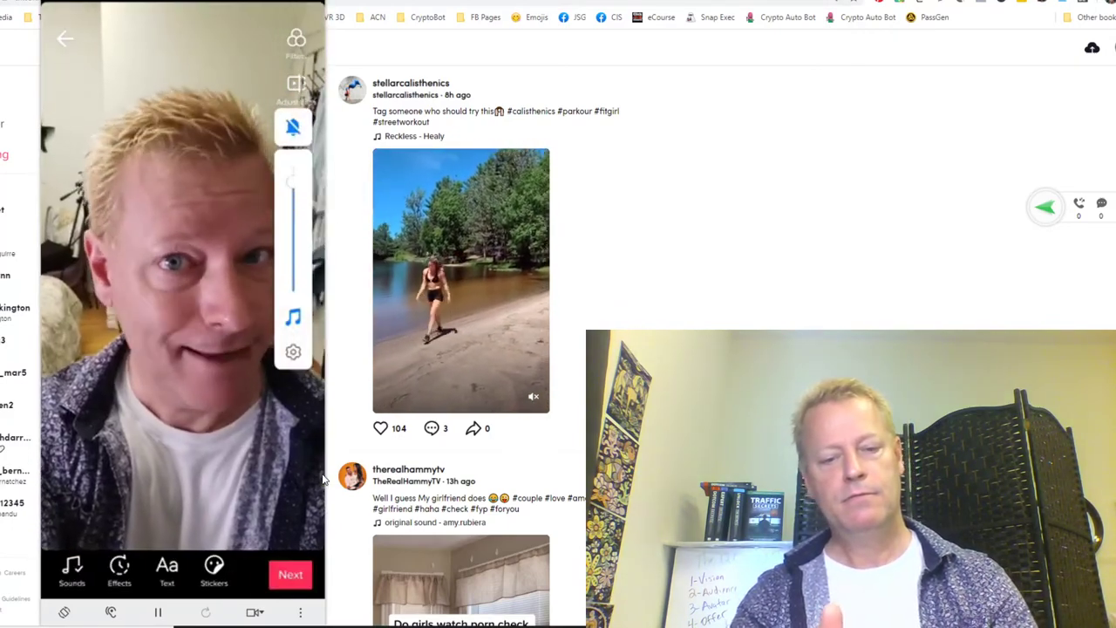
# - Open the Voiceover recorder from the editor's right-side toolbar
pyautogui.scroll(-3, 323, 478)
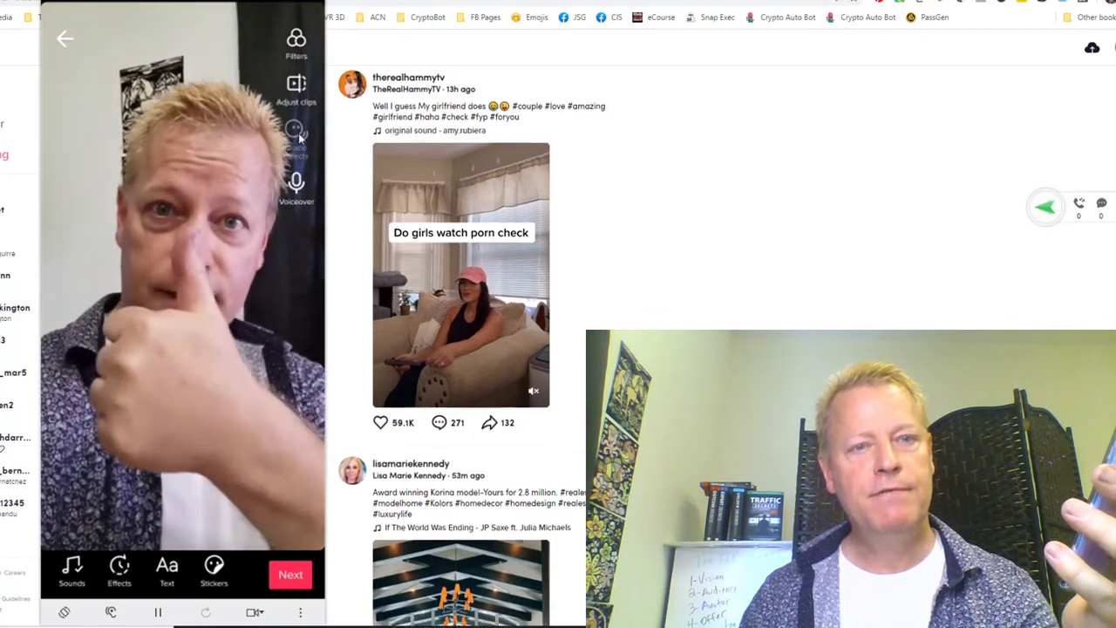
pyautogui.scroll(-4, 328, 436)
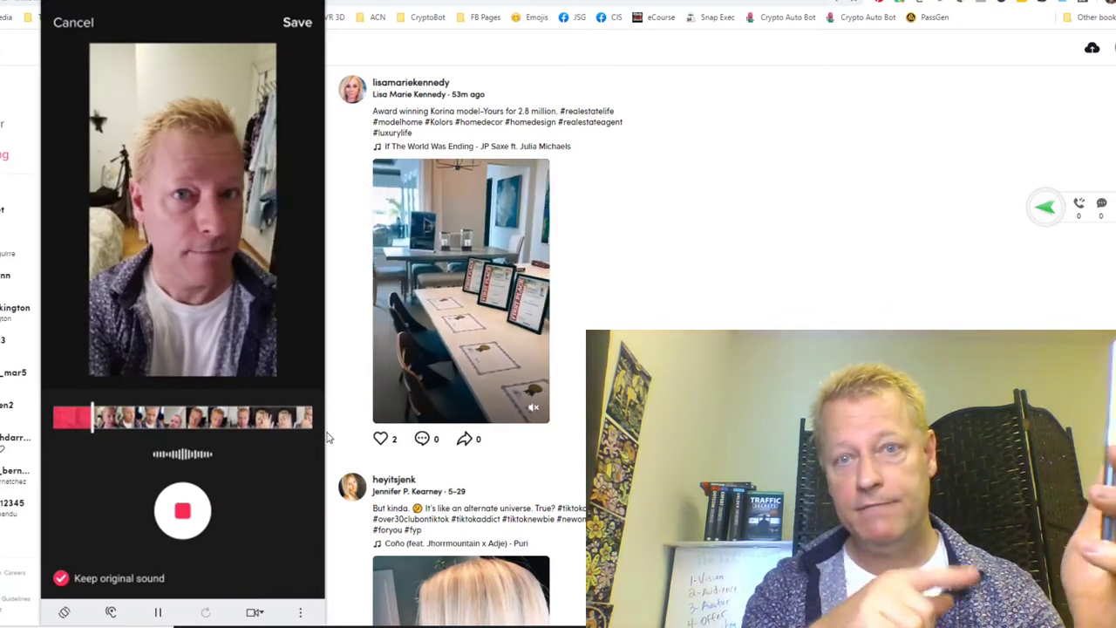
# - Record narration over the video and save the voiceover
pyautogui.scroll(-5, 328, 438)
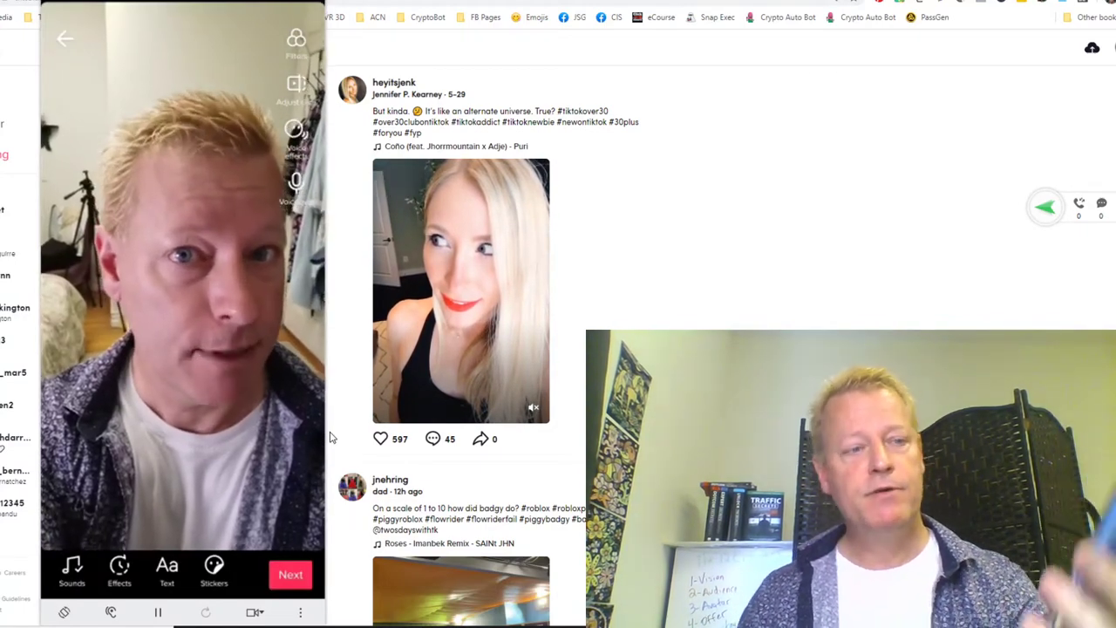
# - Open the Voice effects options from the editor's right-side toolbar
pyautogui.scroll(-5, 330, 436)
pyautogui.scroll(5, 462, 348)
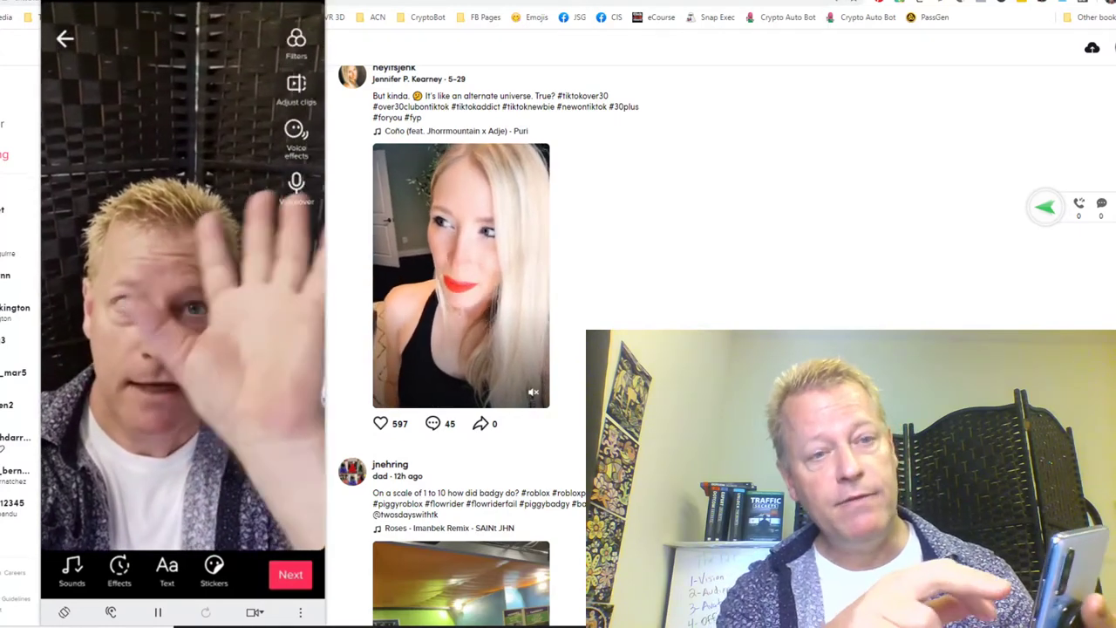
pyautogui.click(295, 135)
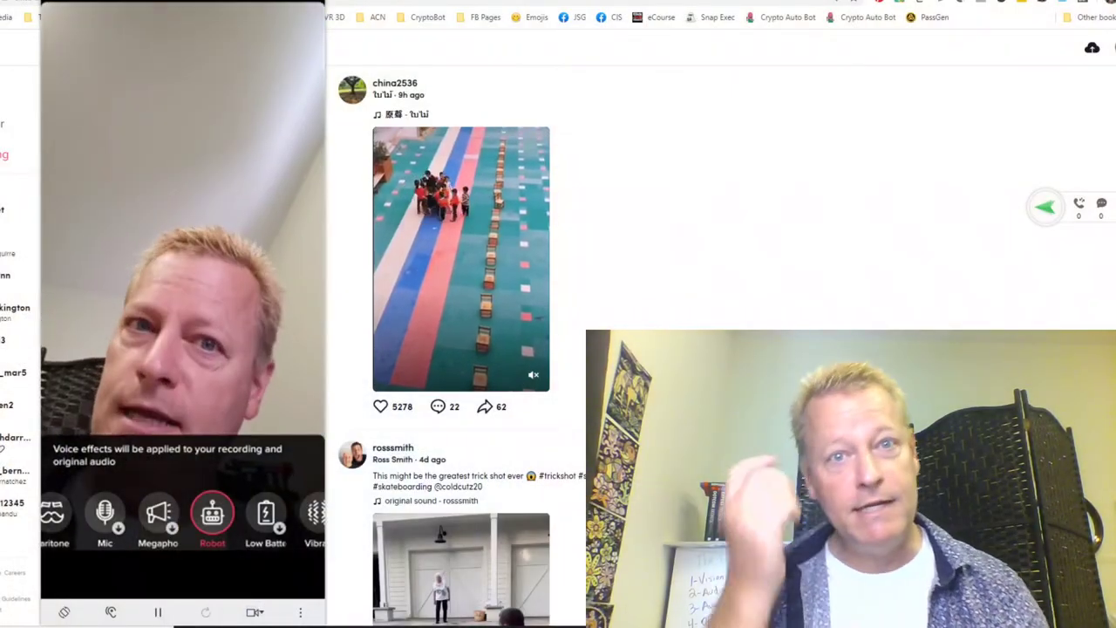
# - Apply the Robot voice effect and pick the first Recommended sound
pyautogui.scroll(-4, 462, 349)
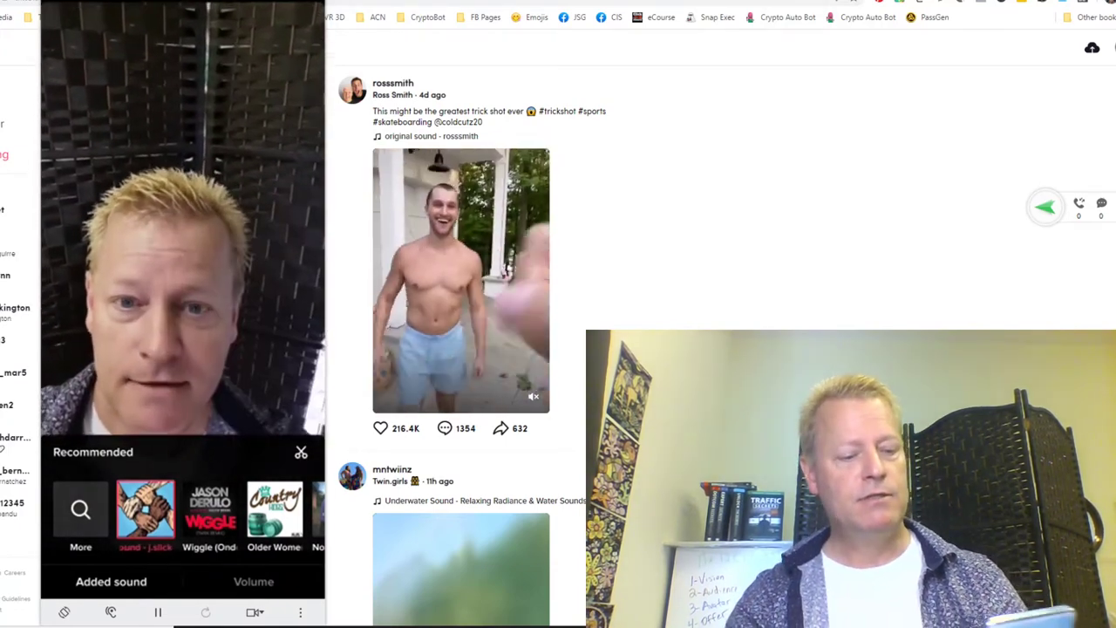
# - Continue back to the shooting page, discard the last clip, and close the recording
pyautogui.scroll(-3, 462, 349)
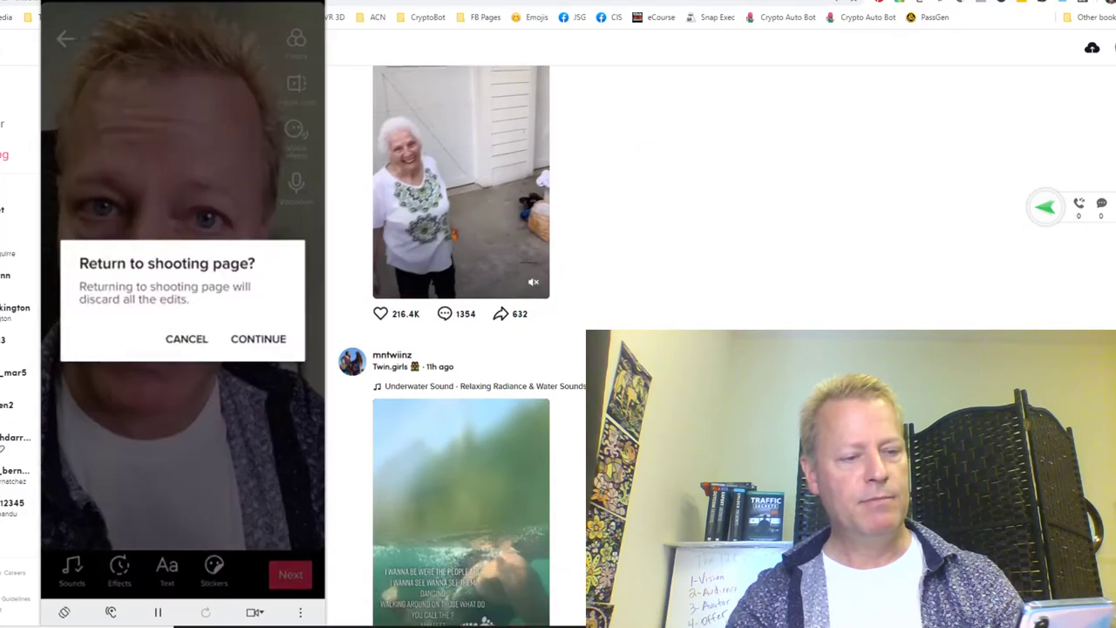
pyautogui.scroll(-1, 462, 349)
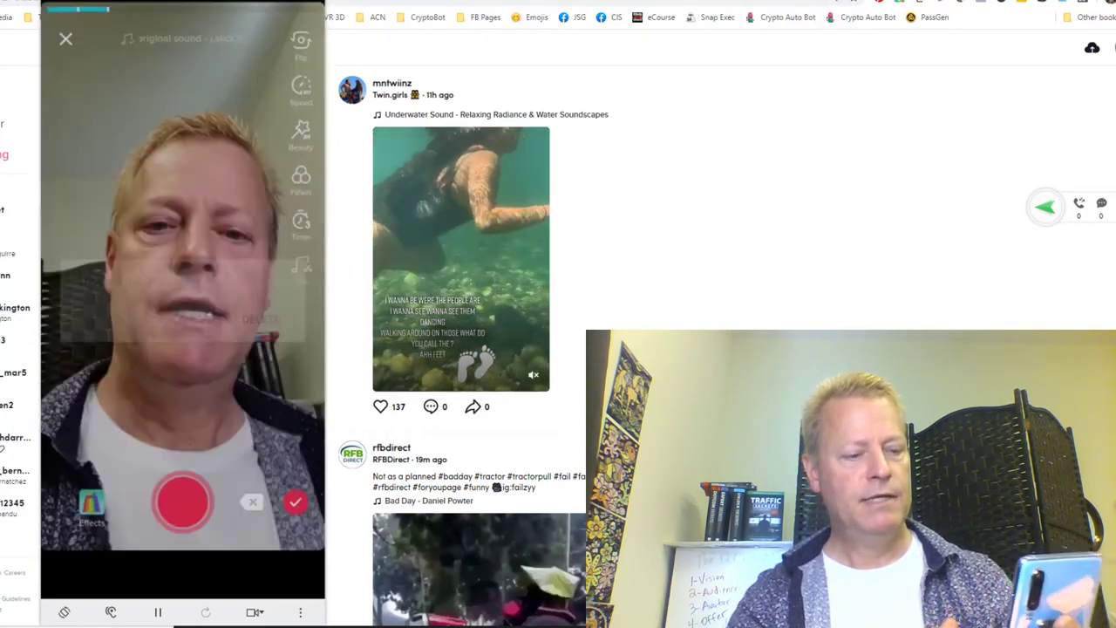
pyautogui.scroll(-1, 463, 349)
pyautogui.scroll(-5, 480, 349)
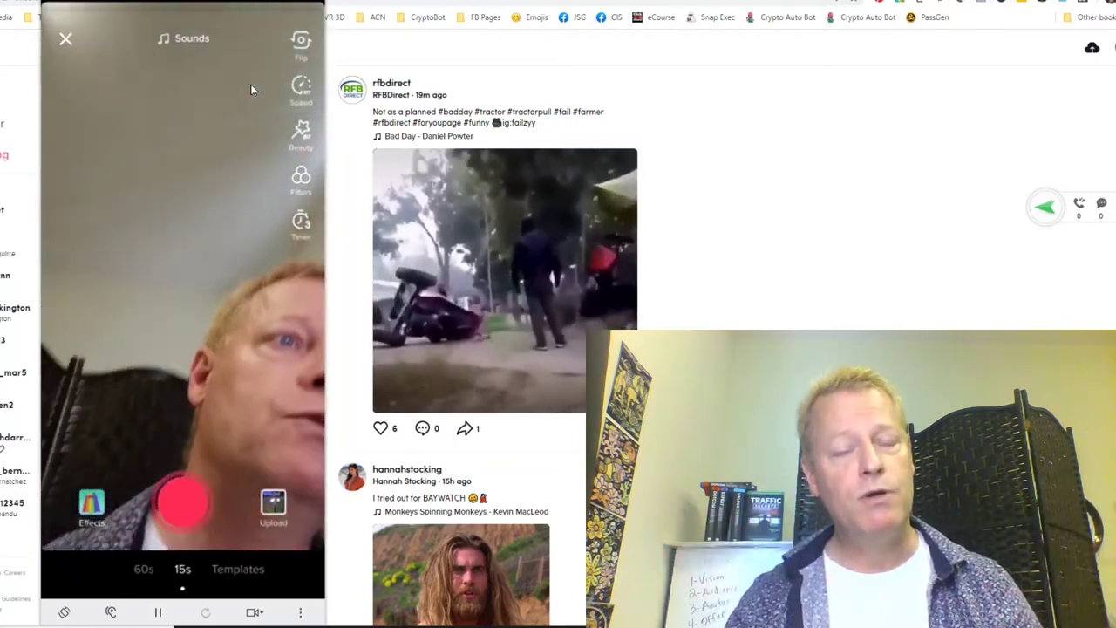
pyautogui.press('Down')
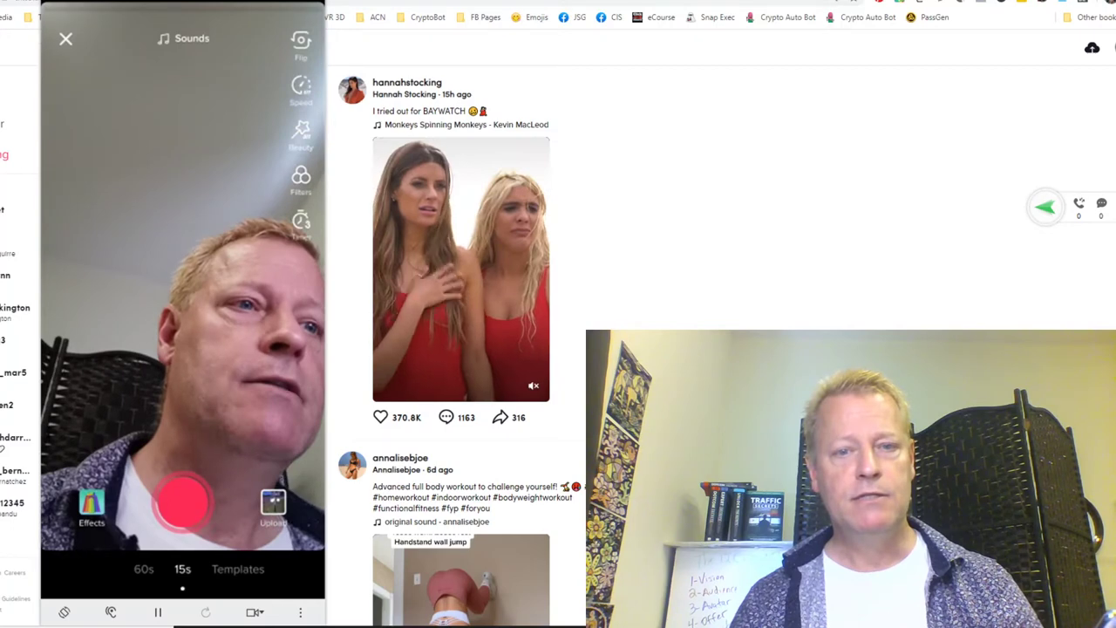
pyautogui.scroll(-3, 685, 263)
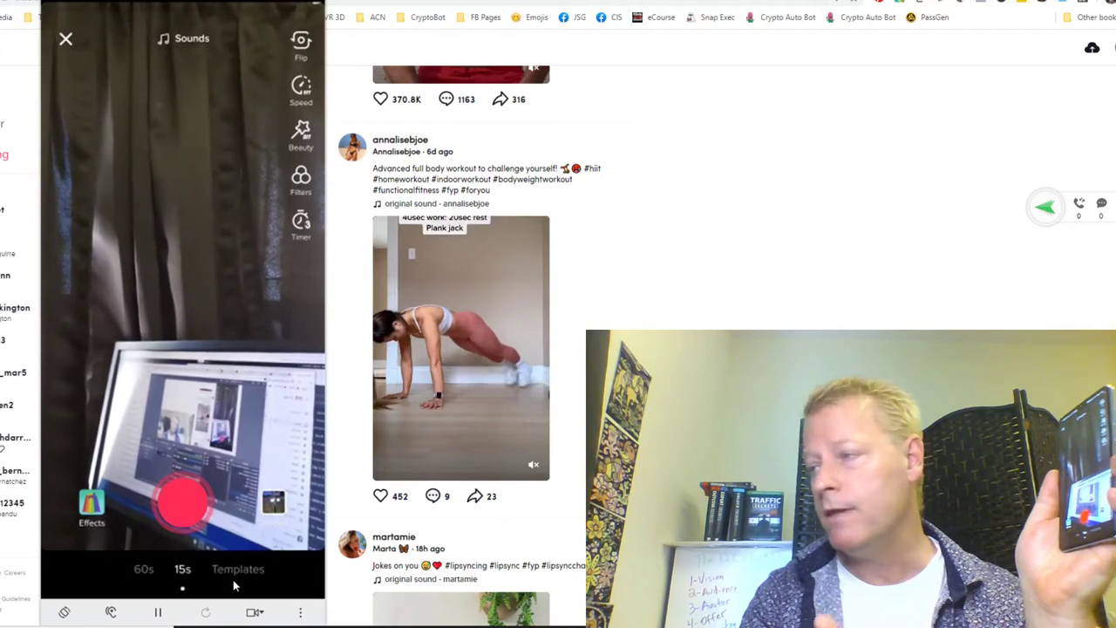
pyautogui.scroll(-5, 461, 349)
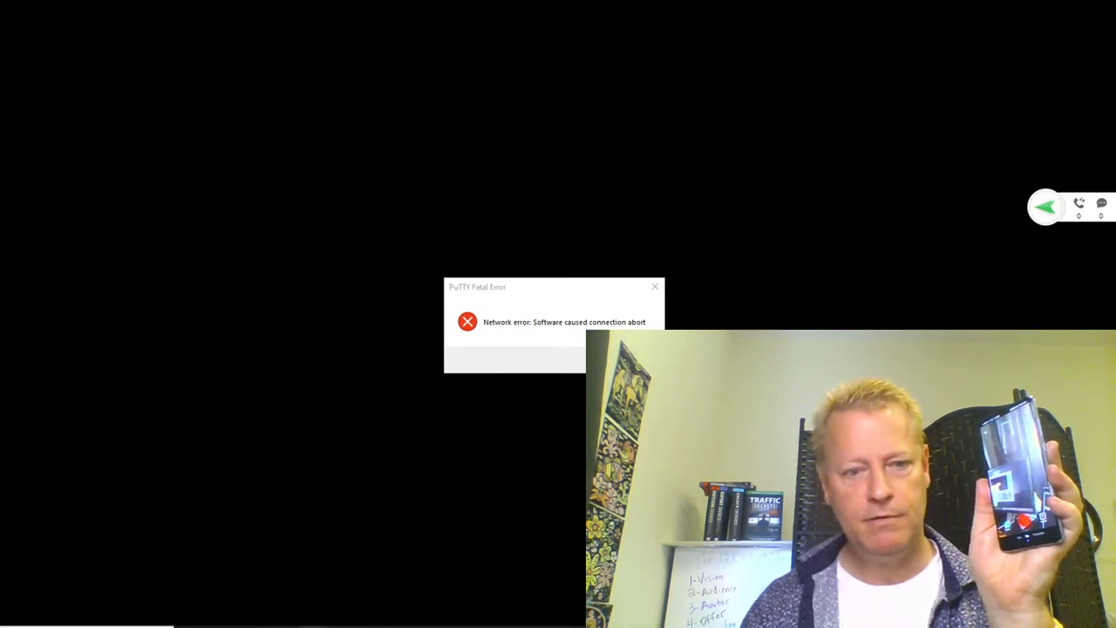
# - Switch from the PuTTY error back to the 'Watch videos' Chrome window
pyautogui.hotkey('alt', 'Tab')
pyautogui.click(534, 577)
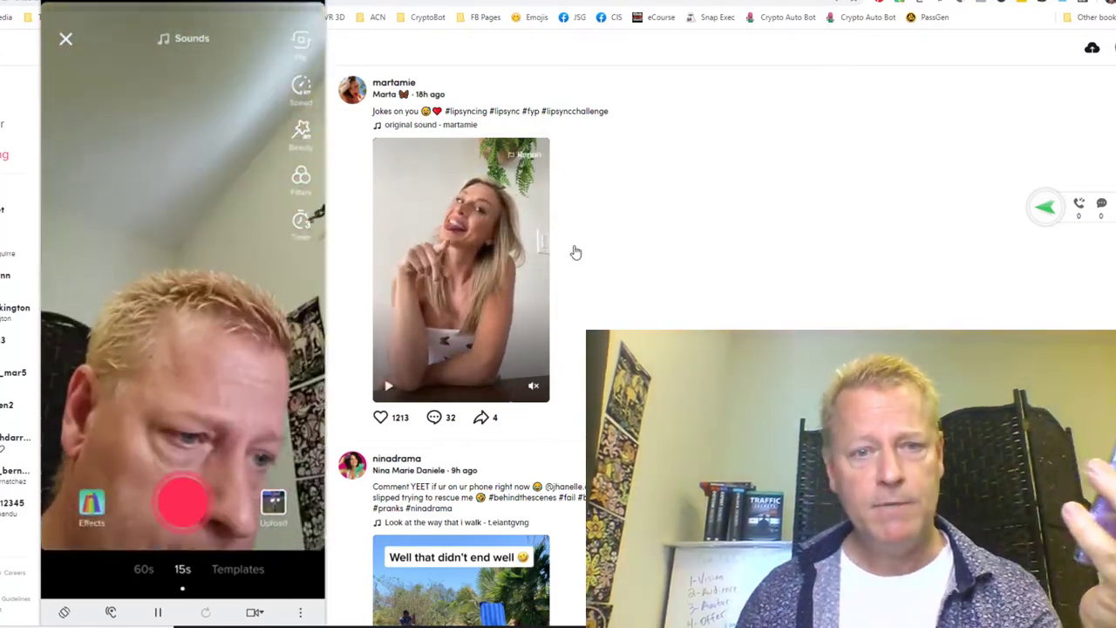
# - Record a screen clip, then open the timer with a 3s countdown and 15.0s recording limit
pyautogui.scroll(-4, 573, 252)
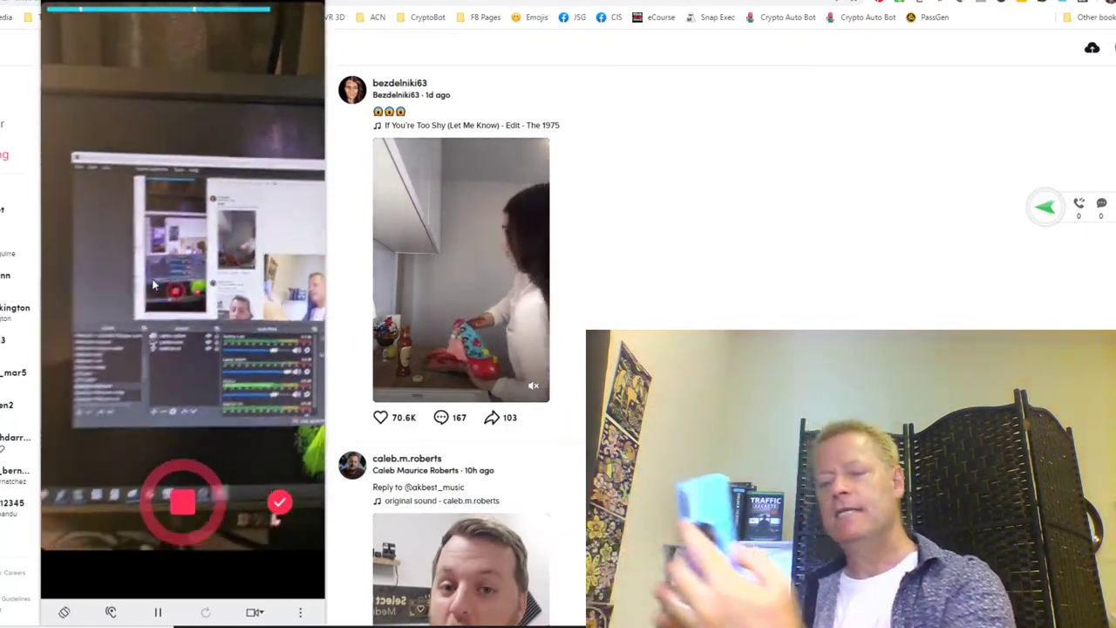
pyautogui.press('Down')
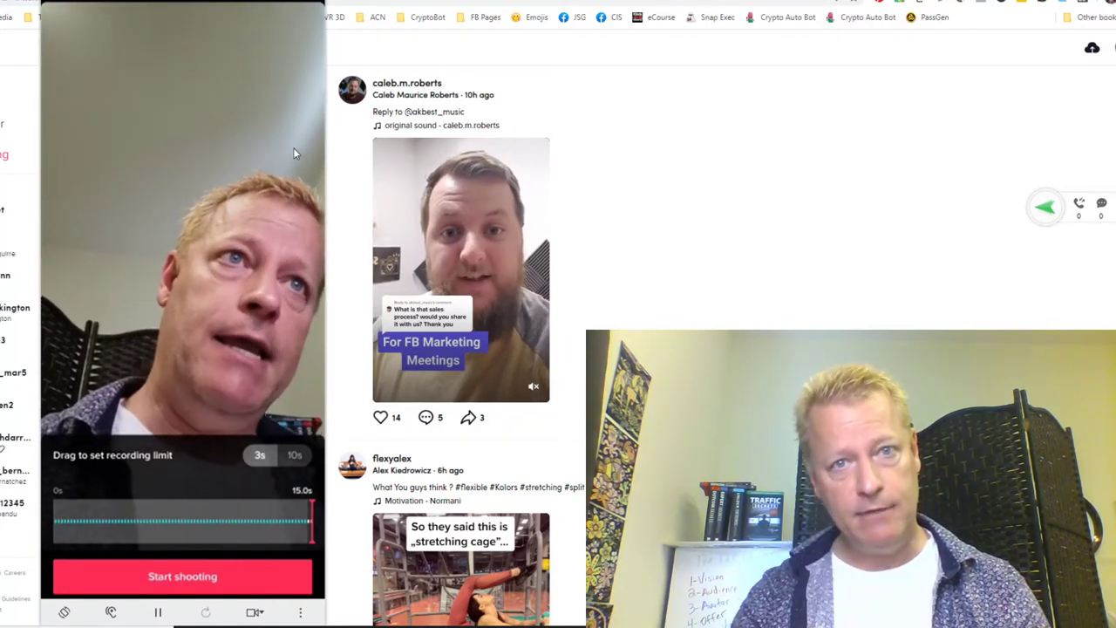
# - Record the remaining clips and add a text caption greeting the viewer with the presenter's name
pyautogui.scroll(-3, 293, 147)
pyautogui.scroll(-1, 293, 148)
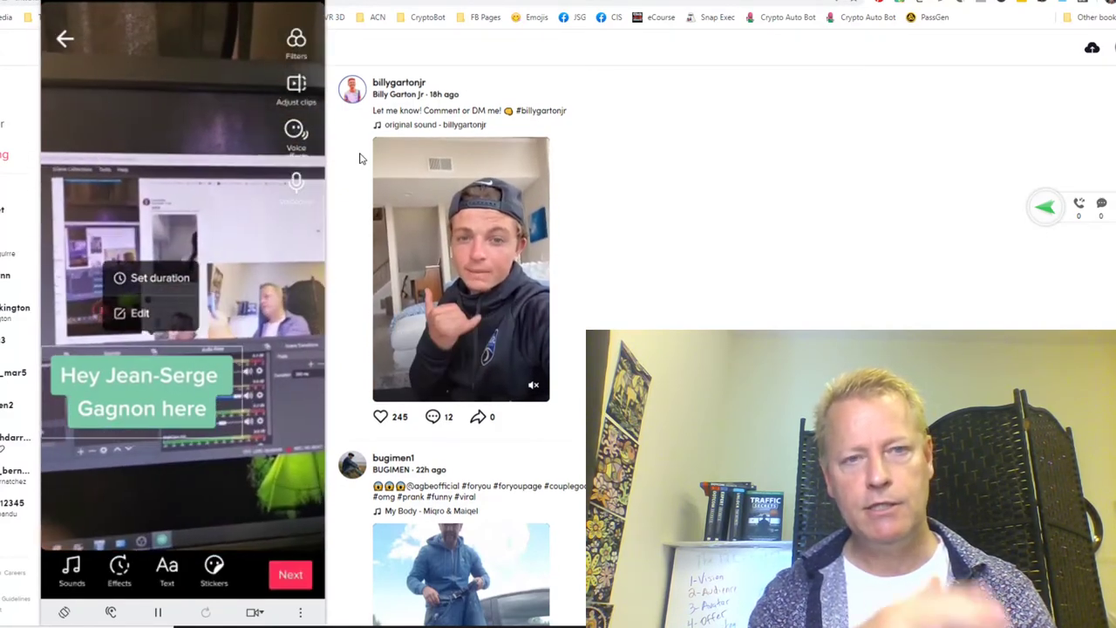
# - Limit the name caption to the first 3.3s and start a tips caption about TikTok and online marketing
pyautogui.scroll(-5, 362, 158)
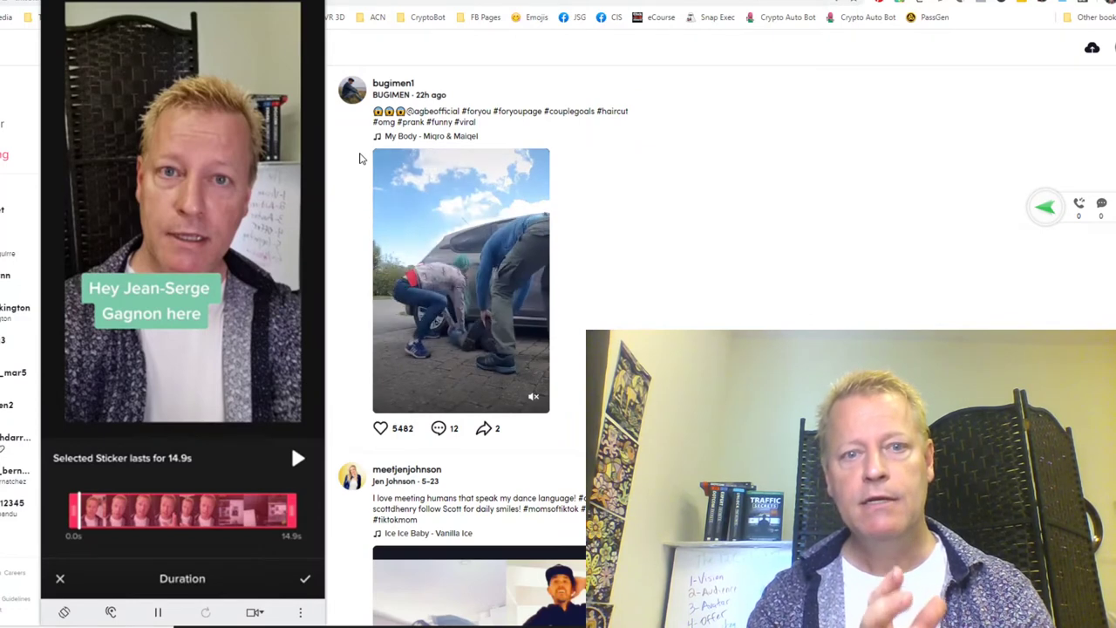
pyautogui.scroll(-3, 361, 158)
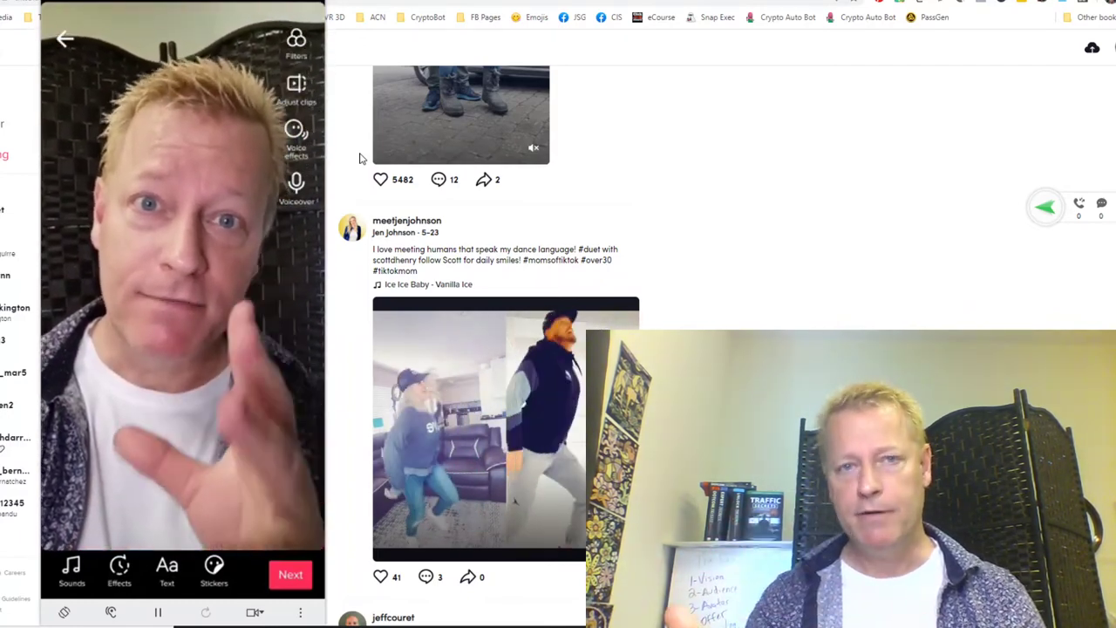
pyautogui.scroll(-6, 360, 158)
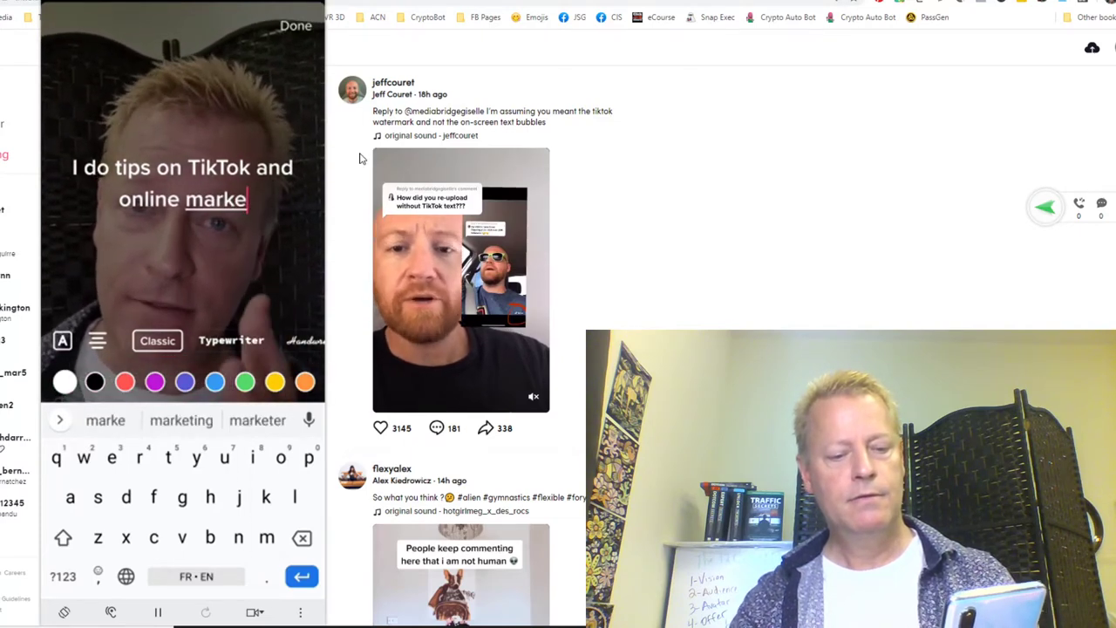
# - Move the tips caption to the top, set it to 5.3s–9.7s, and start an 'I use' caption
pyautogui.scroll(-5, 361, 158)
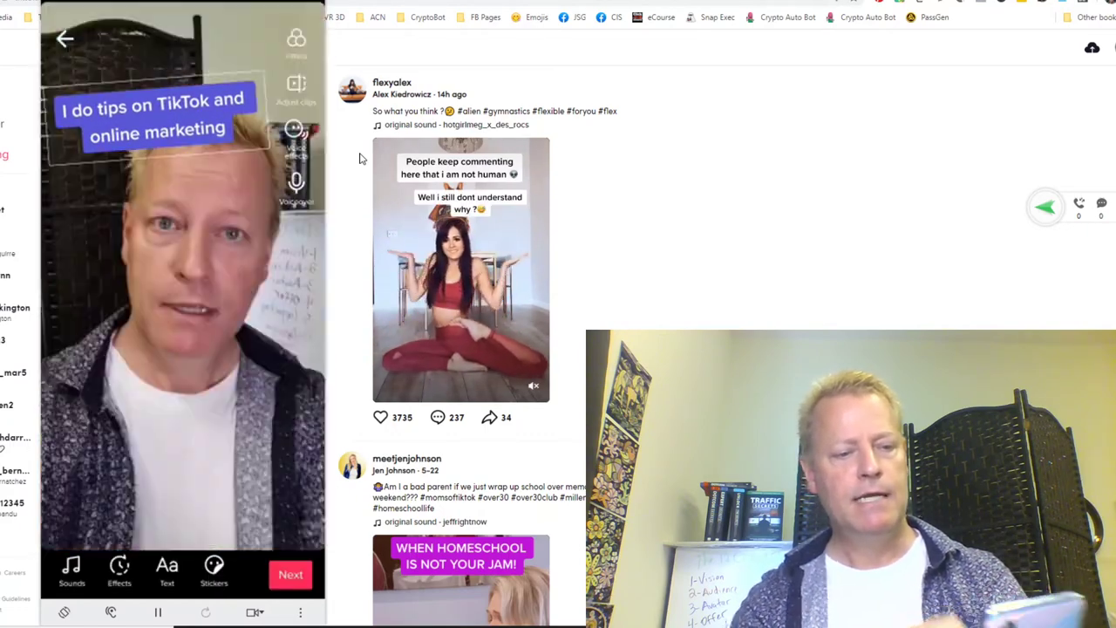
pyautogui.scroll(-4, 361, 158)
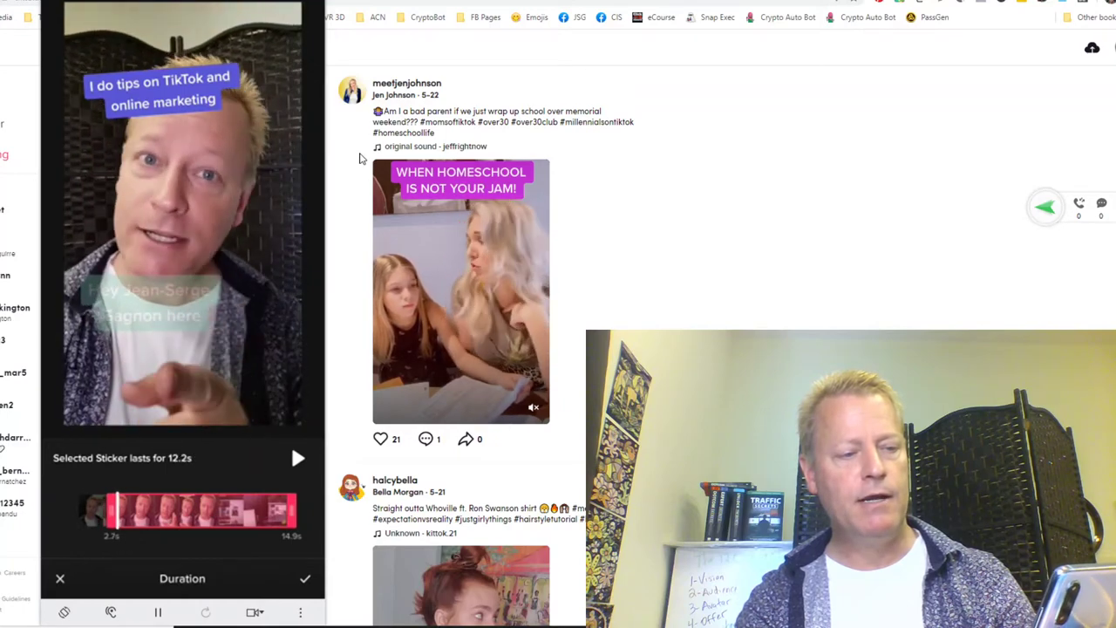
pyautogui.scroll(-3, 362, 158)
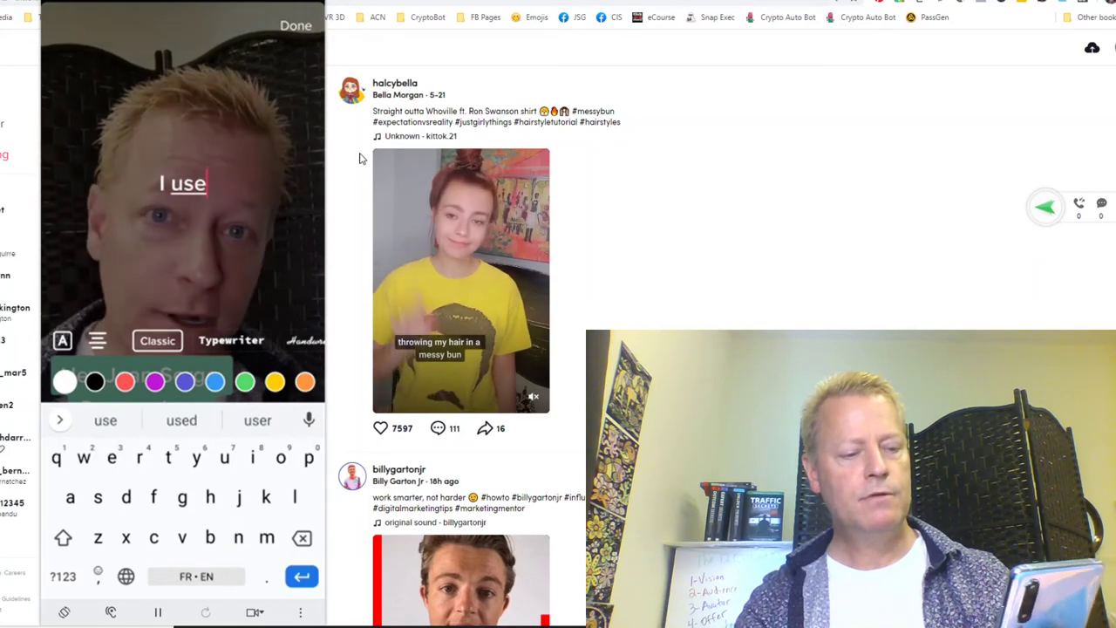
# - Set the start and end times of the 'check my YouTube channel in my profile' caption
pyautogui.scroll(-2, 362, 158)
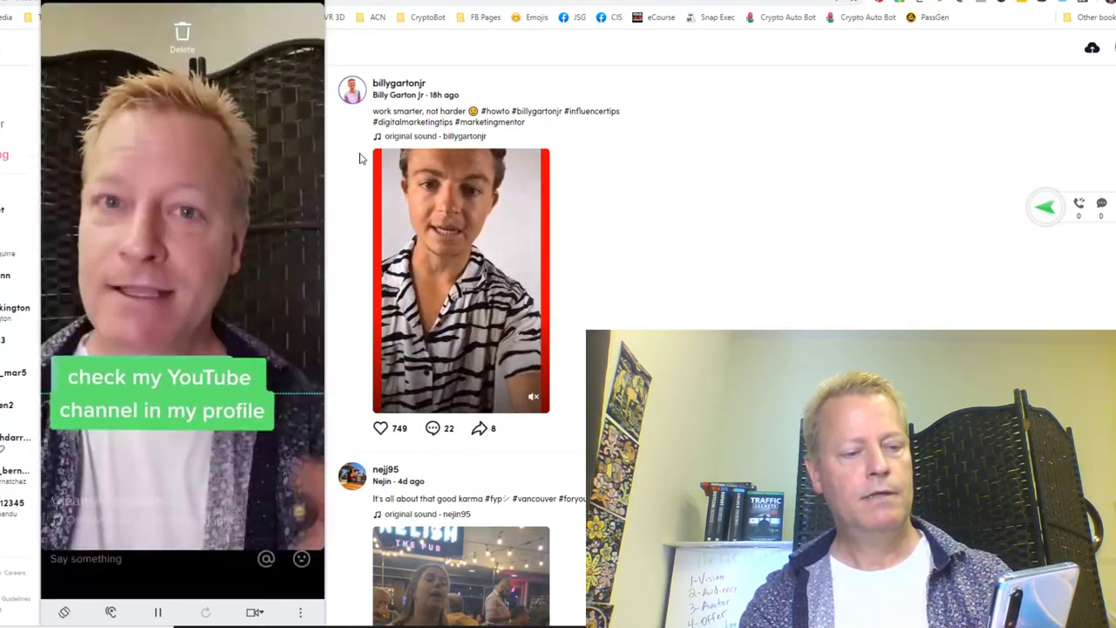
pyautogui.scroll(-1, 361, 158)
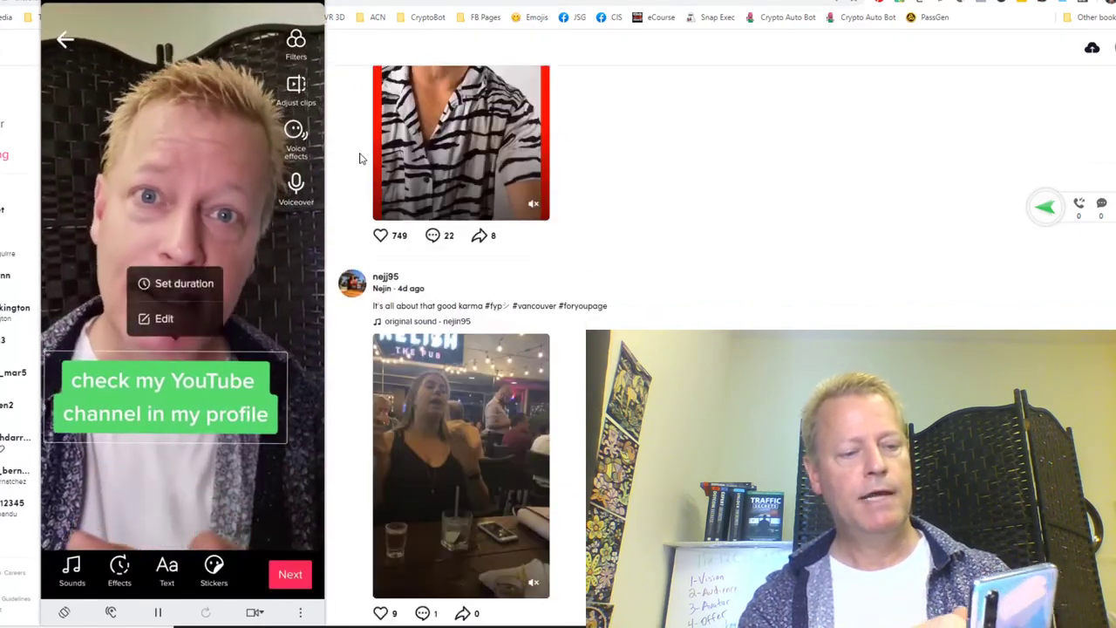
pyautogui.scroll(-2, 360, 158)
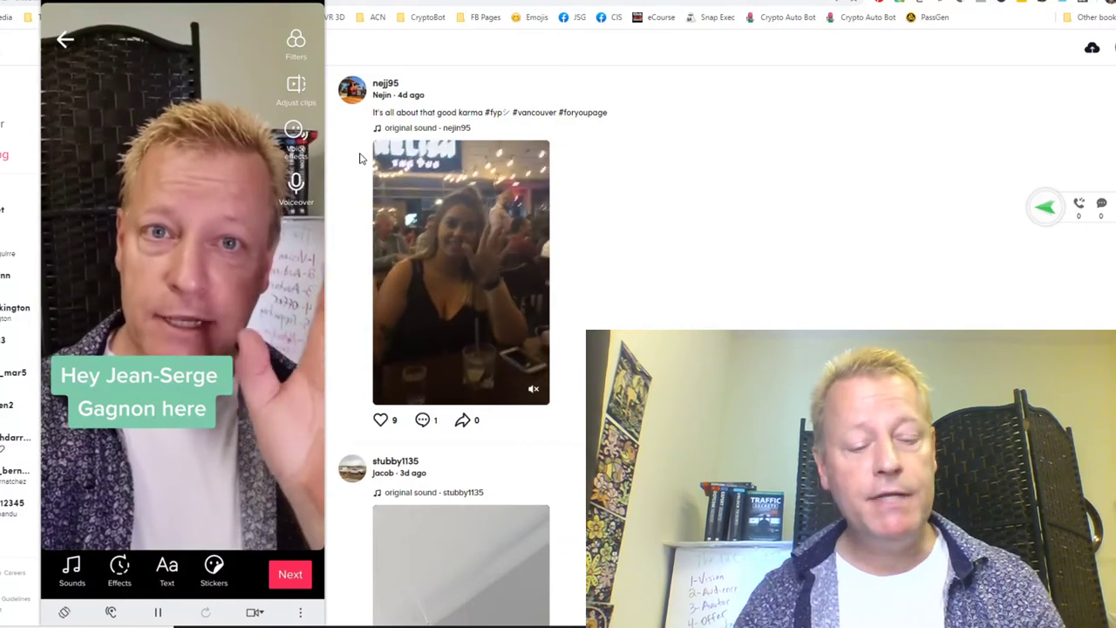
# - Bring up the Sounds library with its For You tracks and playlists from the editor toolbar
pyautogui.scroll(-3, 360, 158)
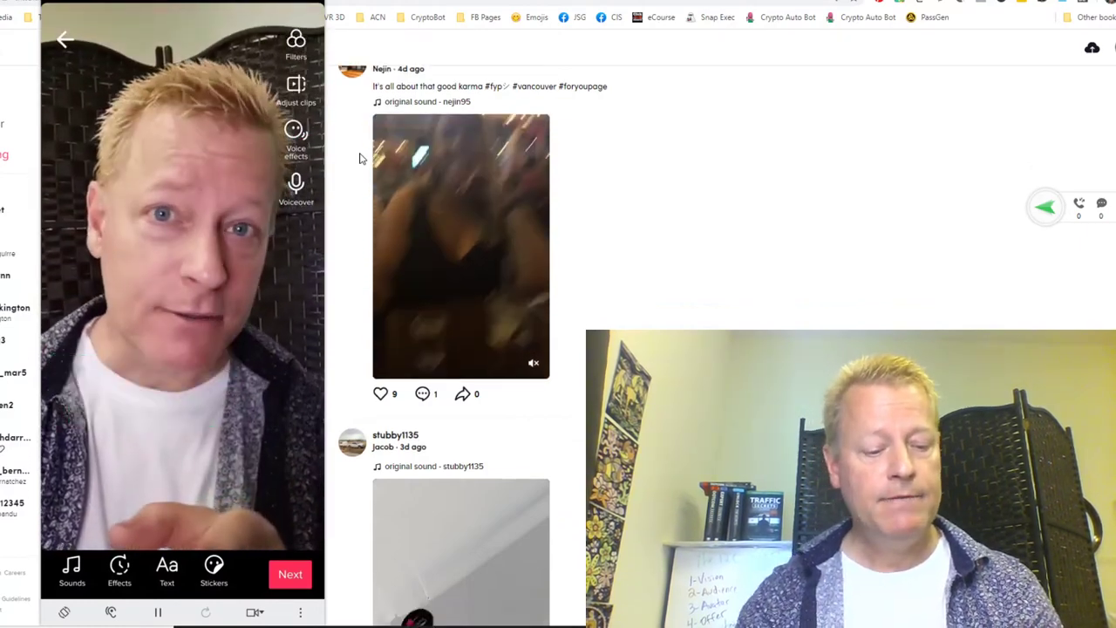
pyautogui.scroll(-1, 361, 158)
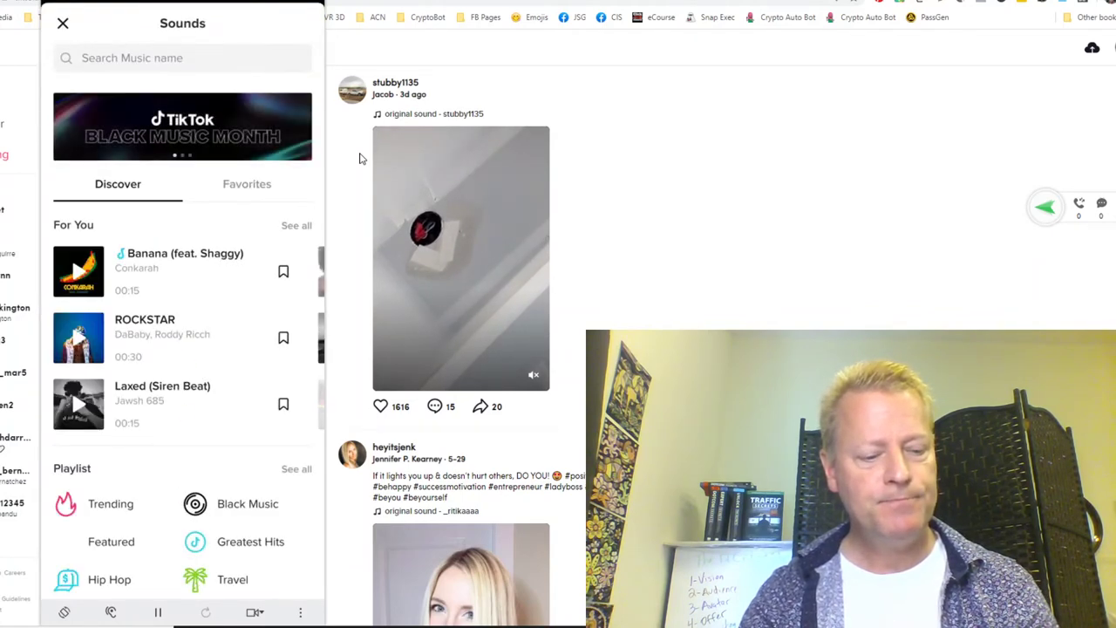
# - Add 'Surrender' by Natalie Taylor from the Trending playlist as the video's sound
pyautogui.scroll(-4, 361, 158)
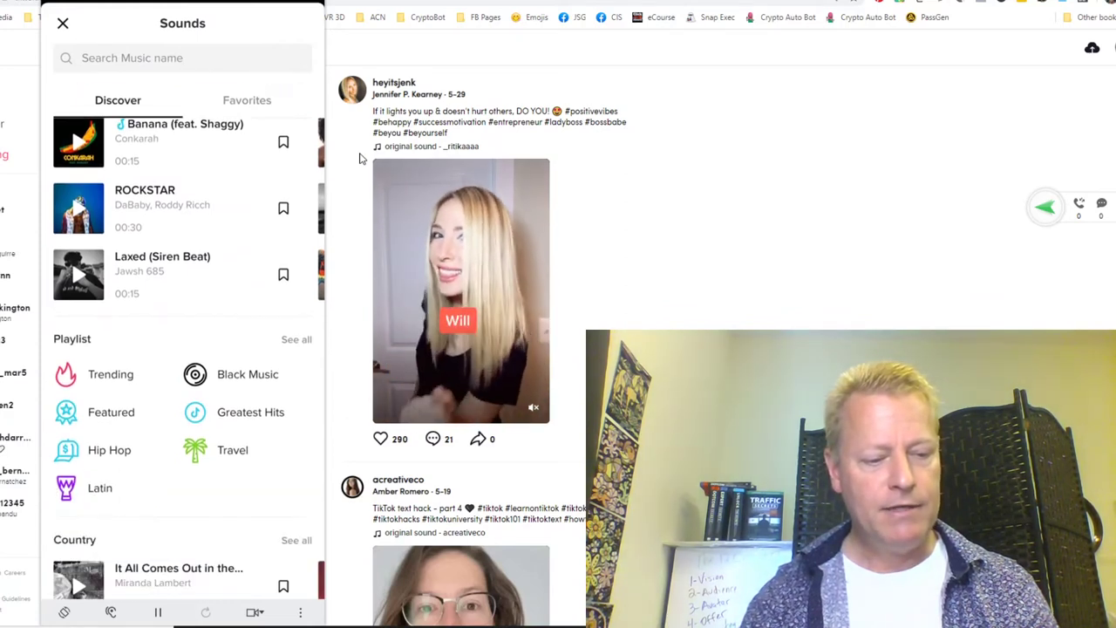
pyautogui.scroll(-3, 360, 157)
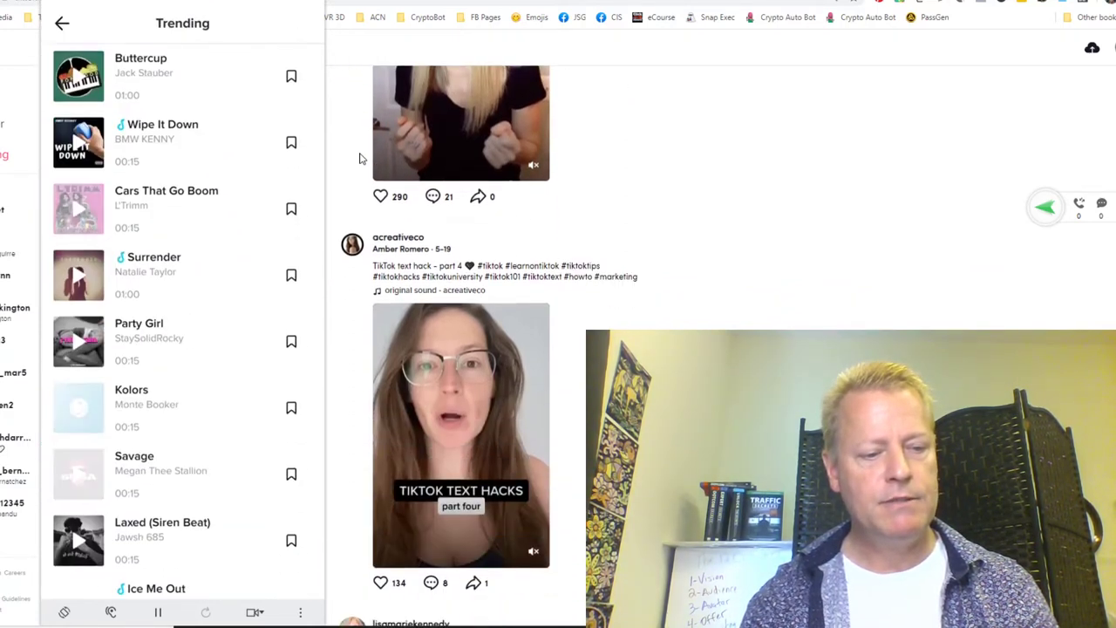
pyautogui.scroll(-2, 361, 158)
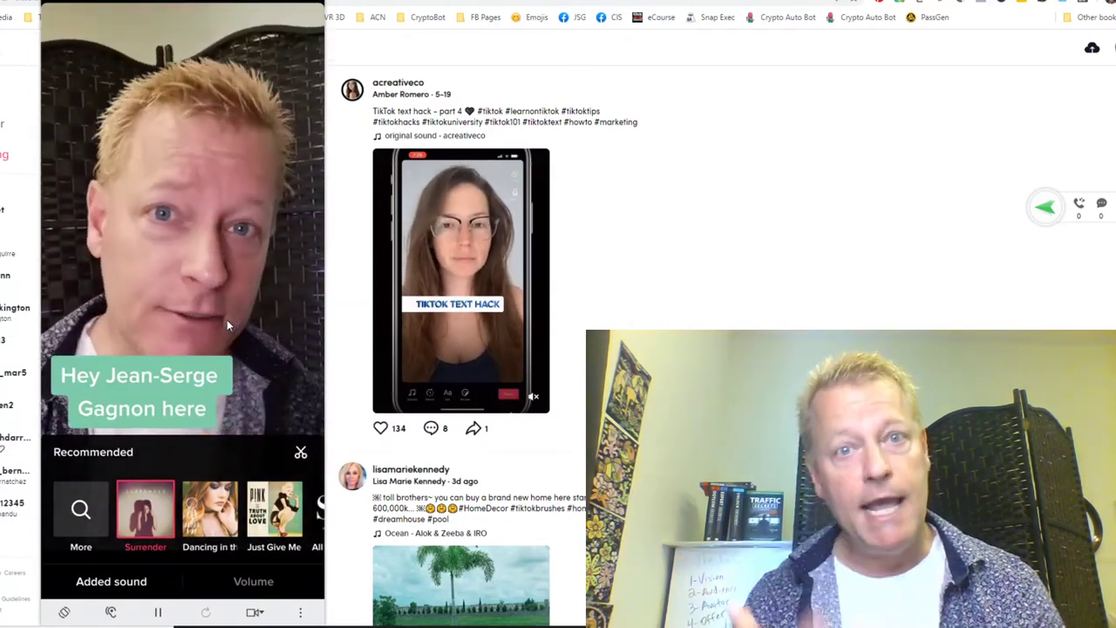
# - Balance the Original sound and Added sound volume sliders, then return to the editor
pyautogui.press('Down')
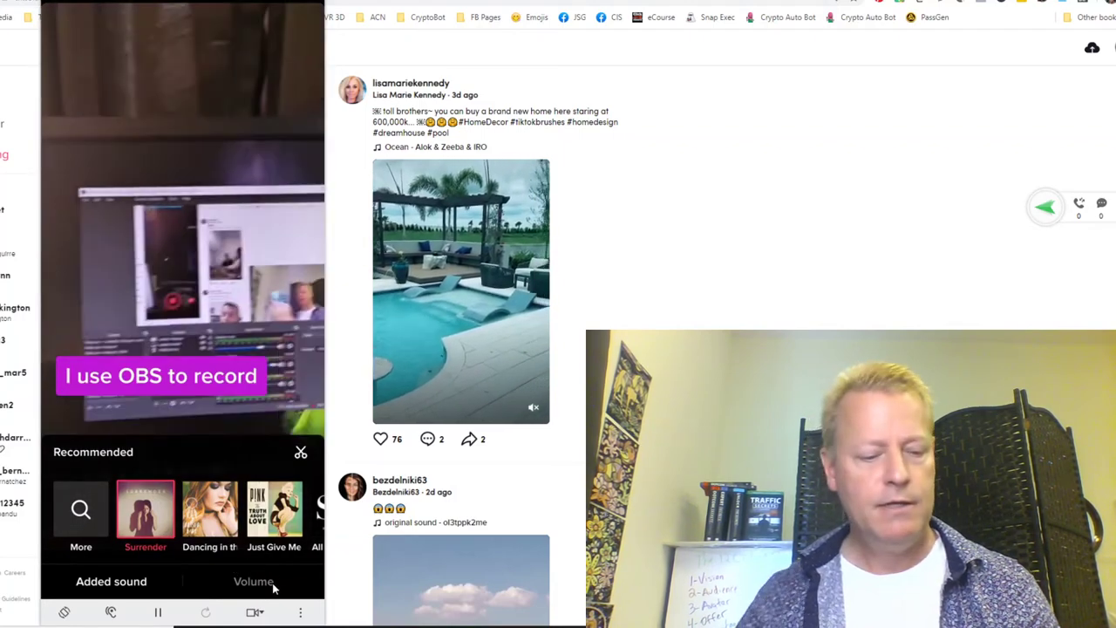
pyautogui.click(254, 581)
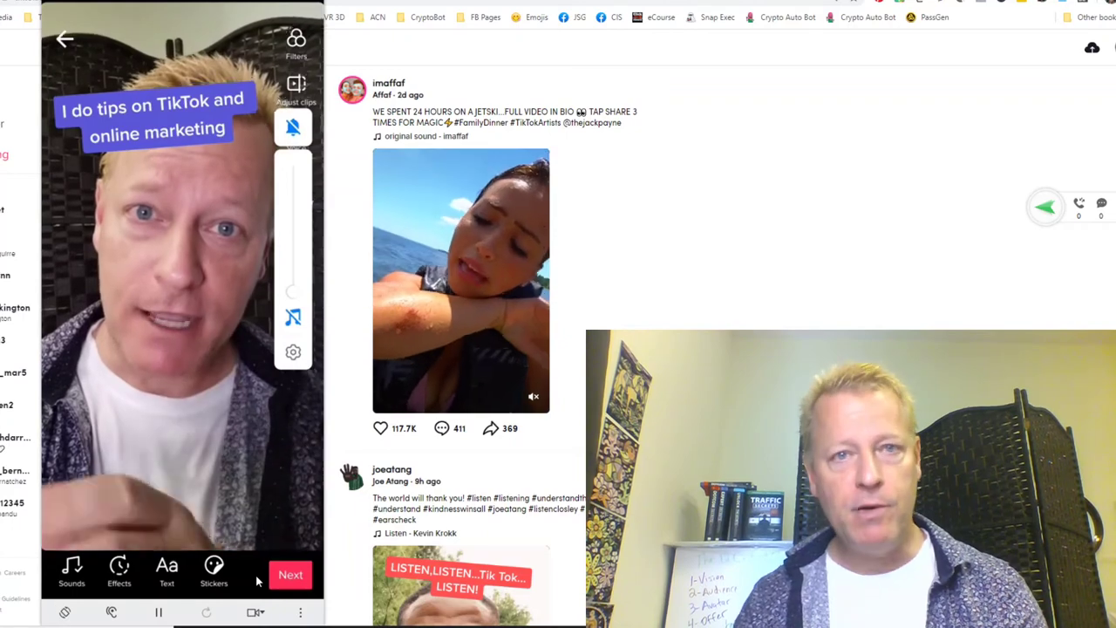
pyautogui.scroll(-4, 257, 580)
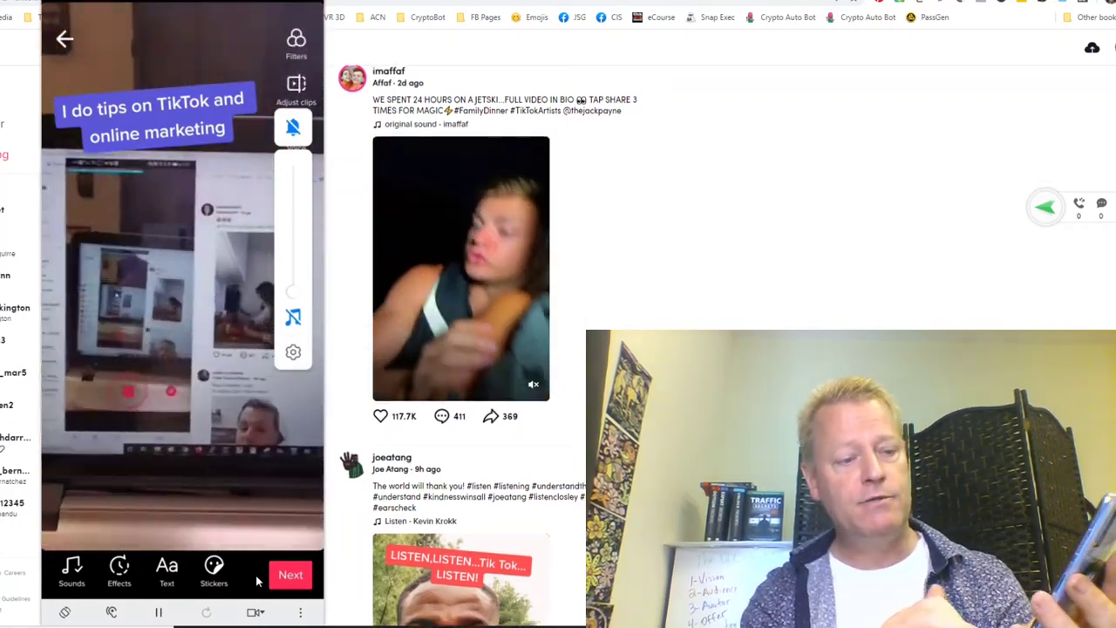
pyautogui.scroll(-1, 293, 561)
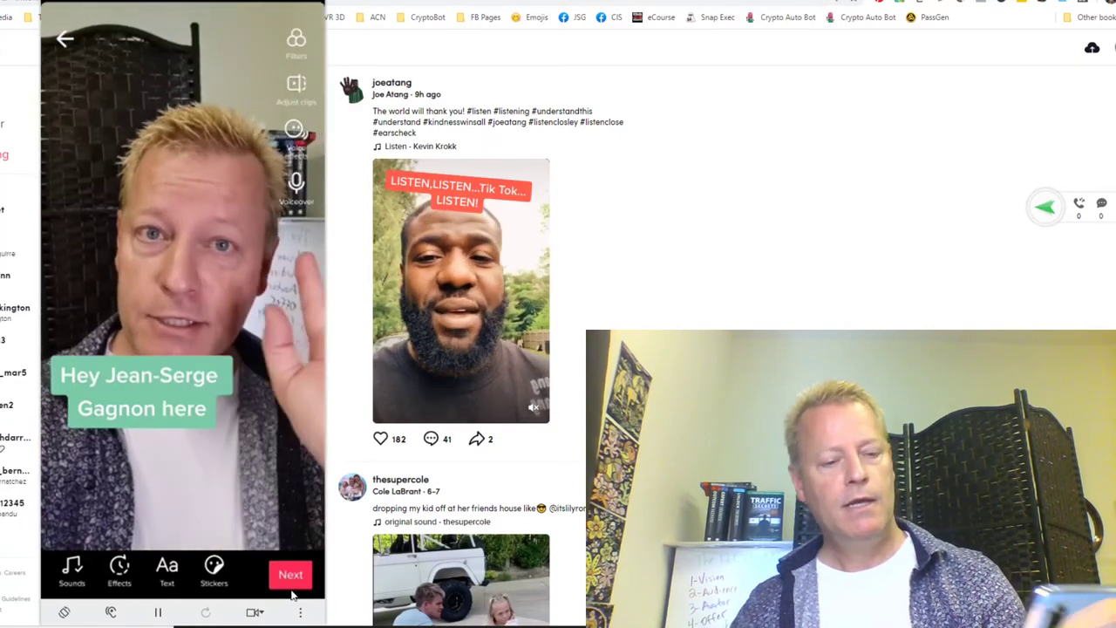
# - On the Post screen, type the description 'Comment if you want me' ending with 'YouTube channel.' and a '#'
pyautogui.click(291, 583)
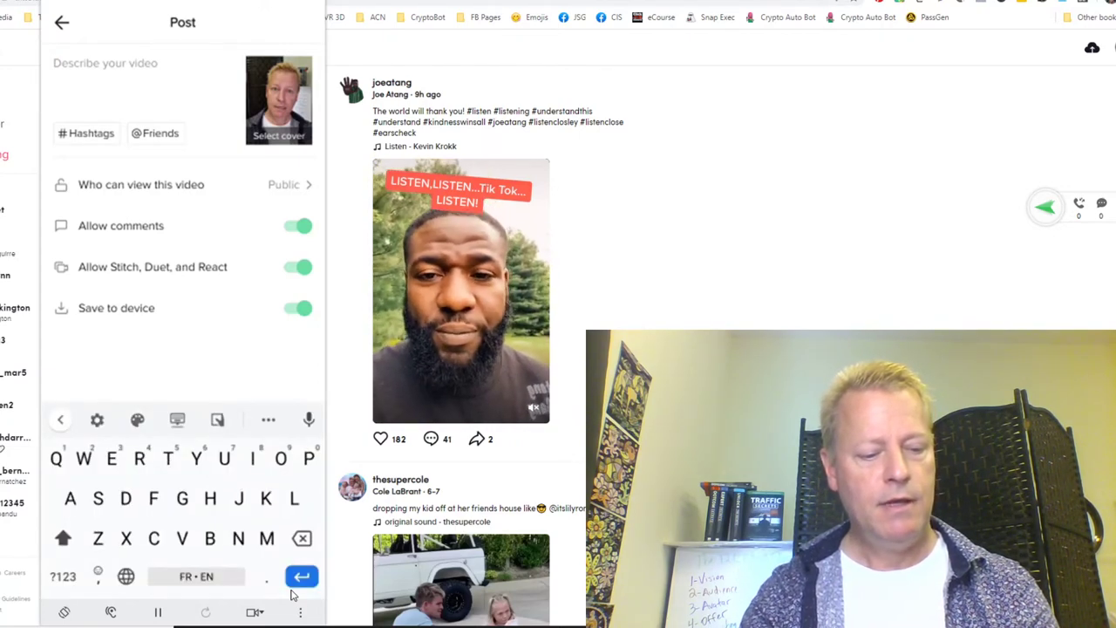
pyautogui.write('Ja')
pyautogui.press('BackSpace')
pyautogui.press('BackSpace')
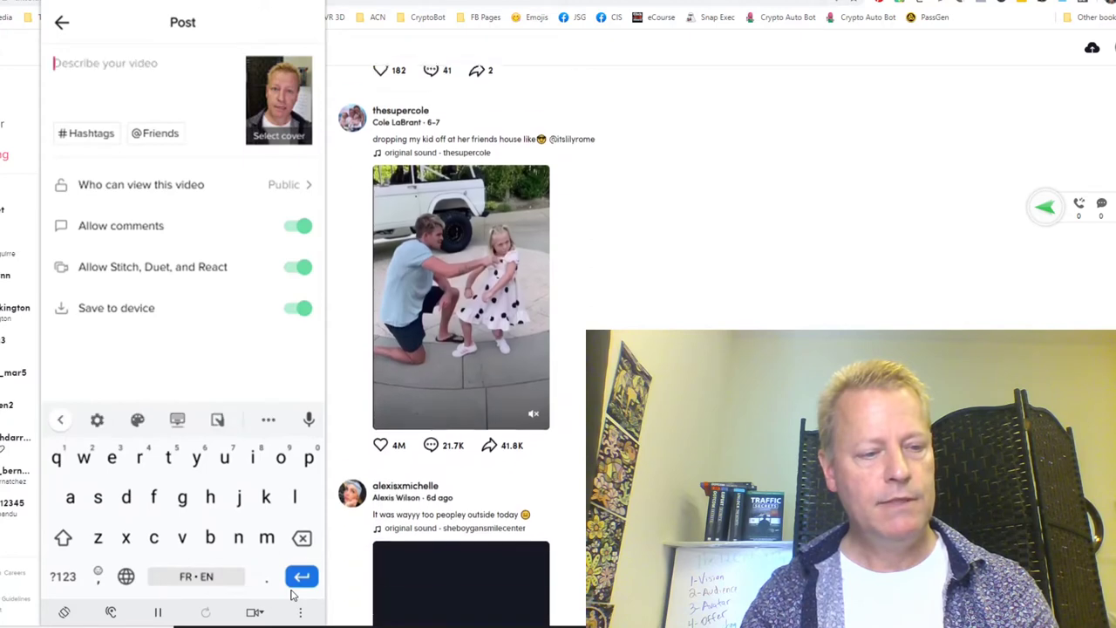
pyautogui.write('Do')
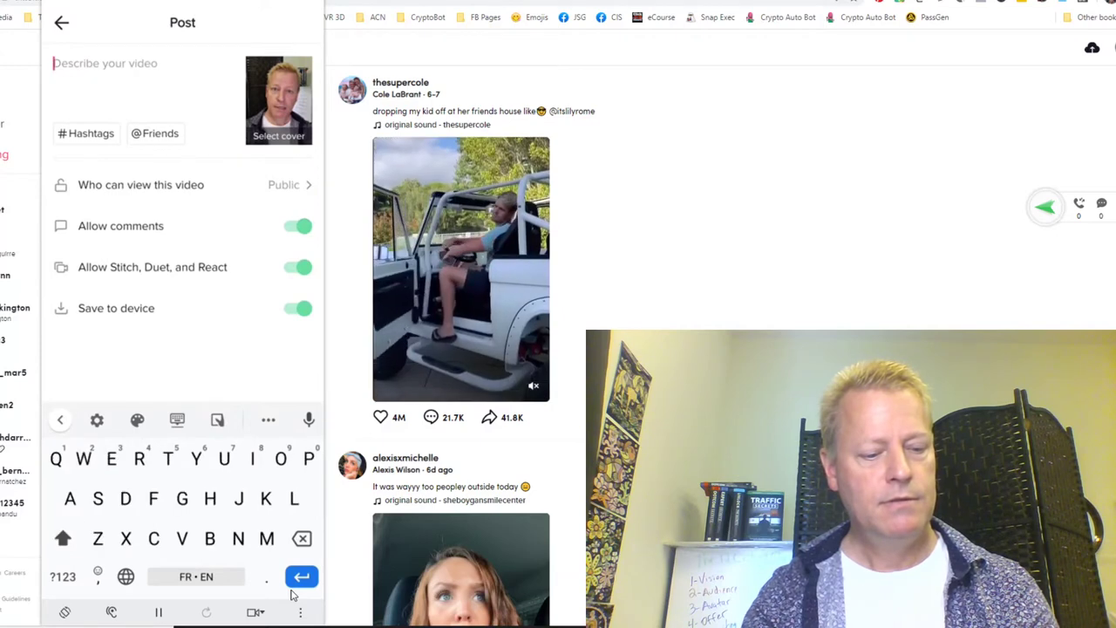
pyautogui.write('Comme')
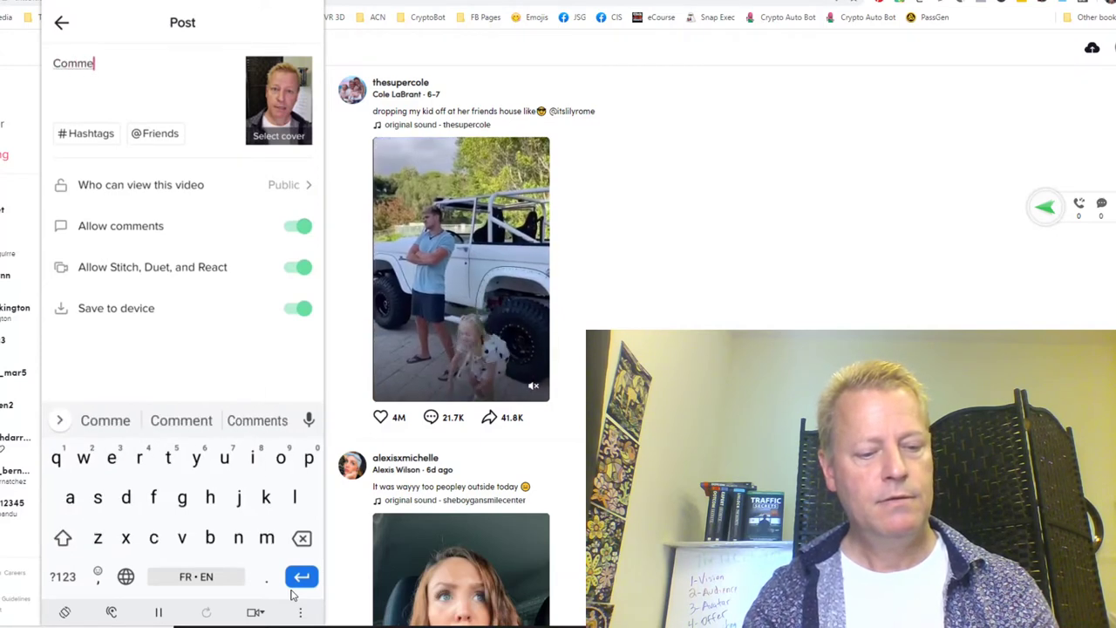
pyautogui.write('nt if you')
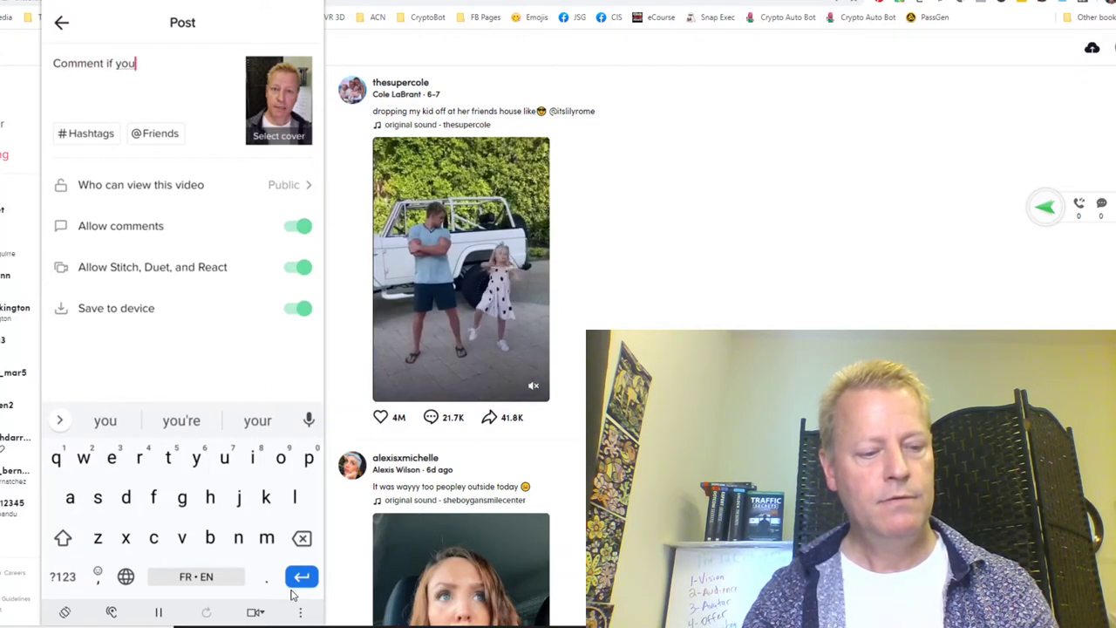
pyautogui.write(' want m')
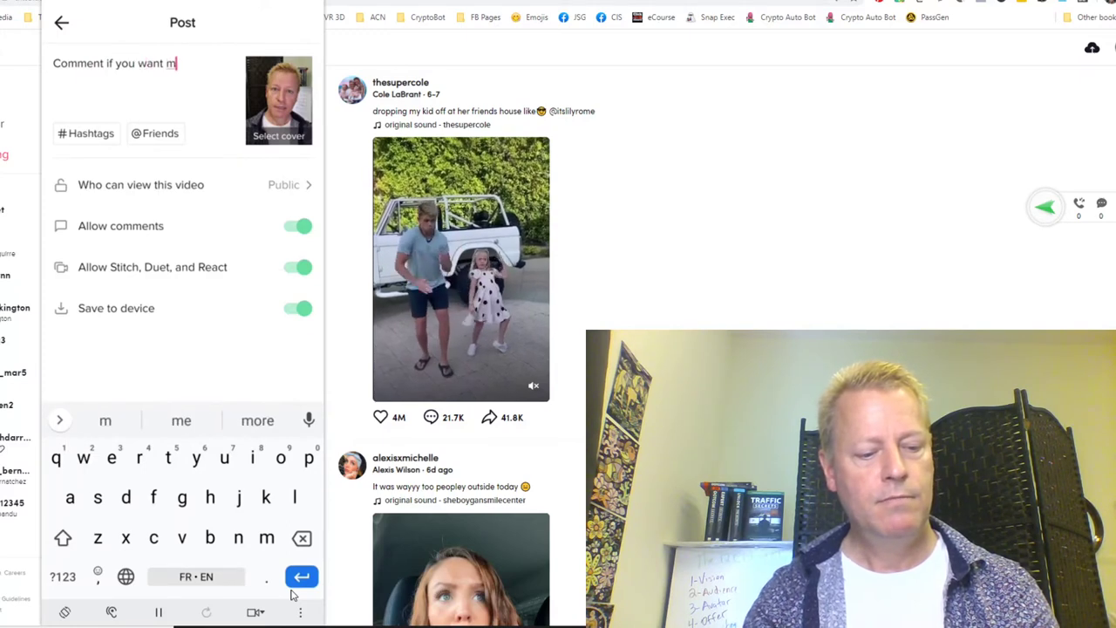
pyautogui.write('e to subscribe to your')
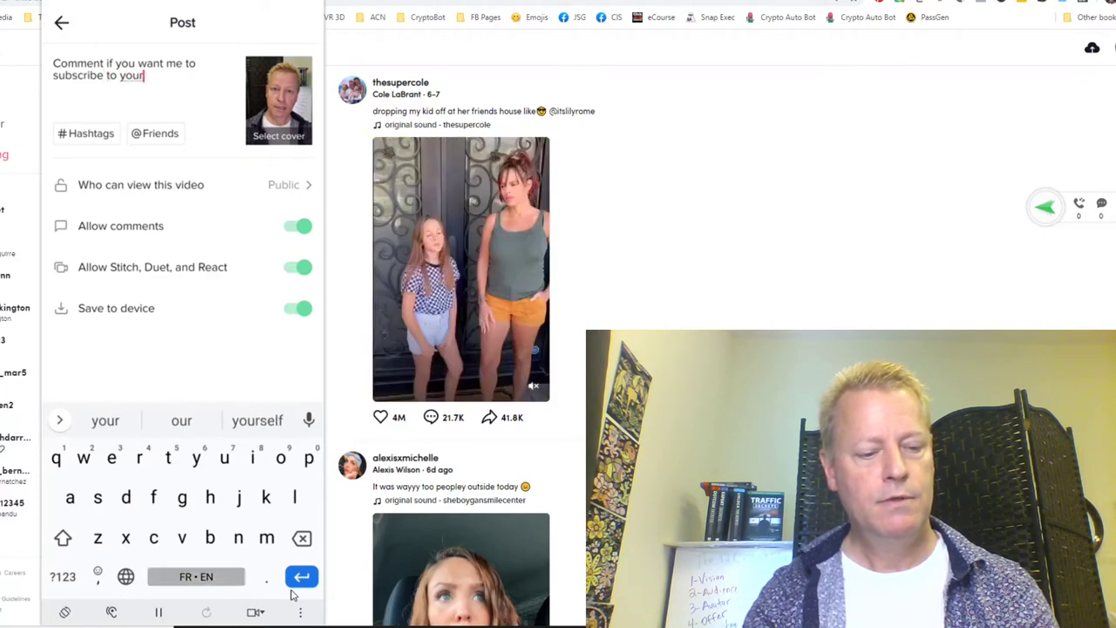
pyautogui.write('youtube')
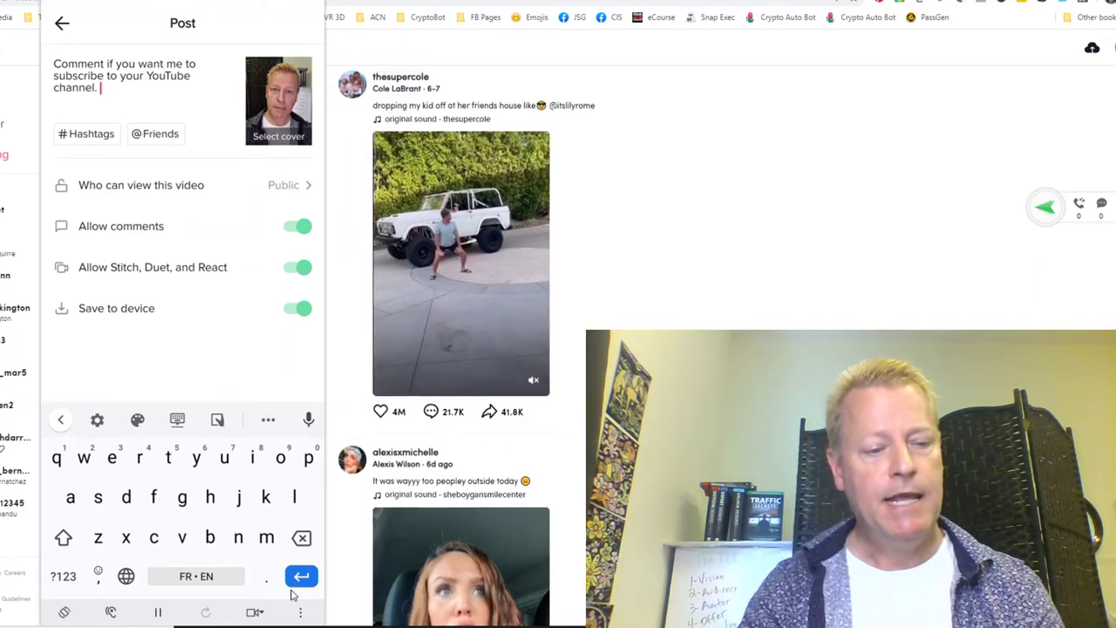
pyautogui.write('#')
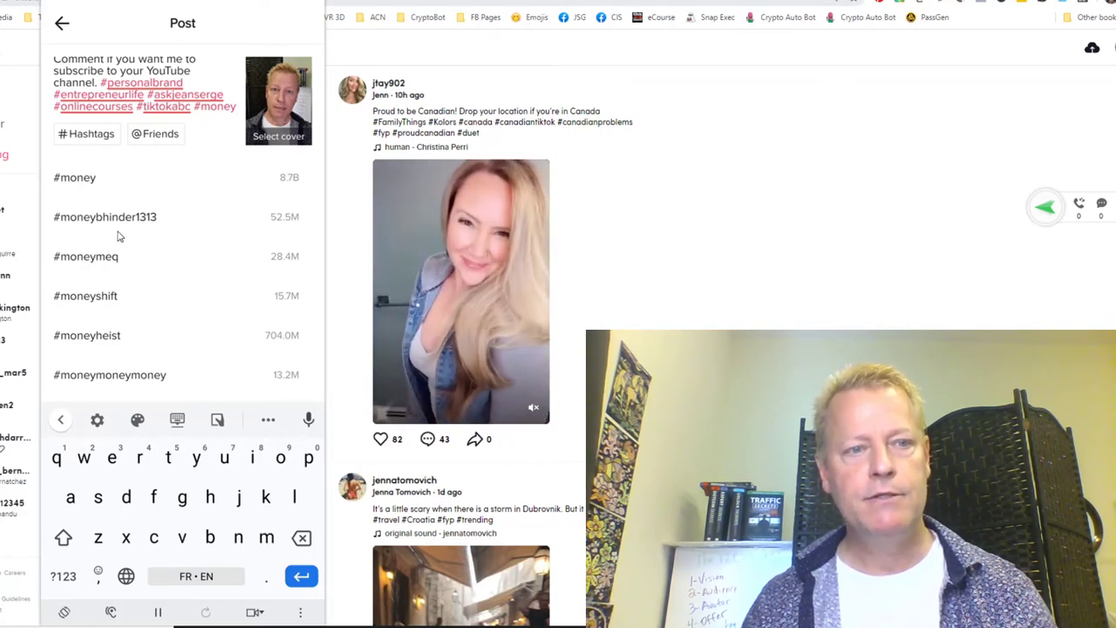
# - Add hashtags ending with #moneyfromtiktok until the 150-character description limit is reached
pyautogui.scroll(-3, 273, 300)
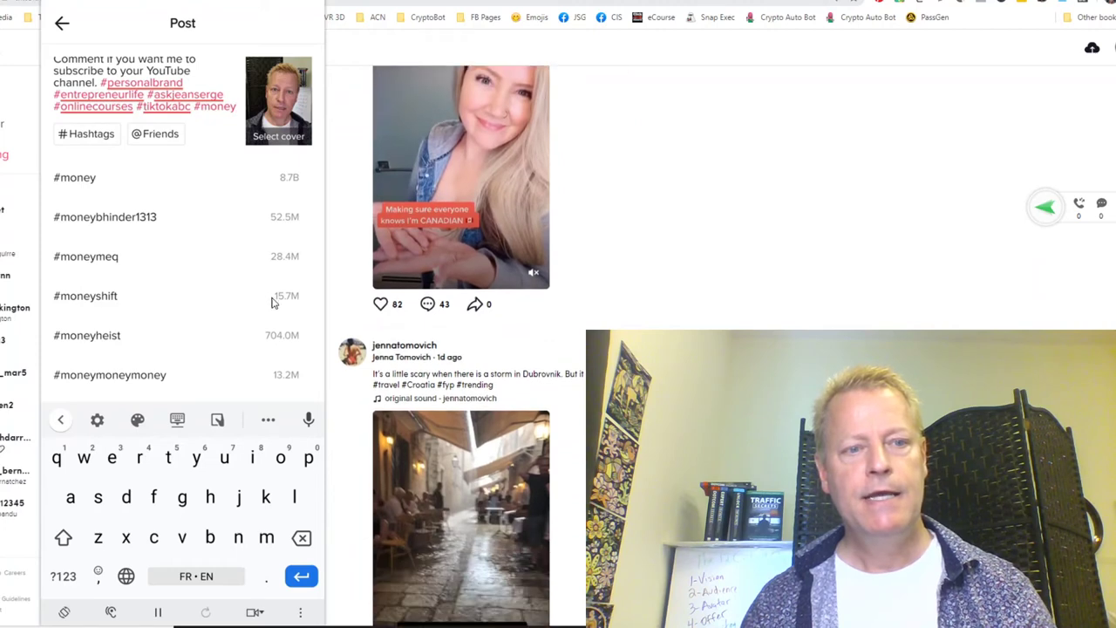
pyautogui.scroll(-1, 283, 262)
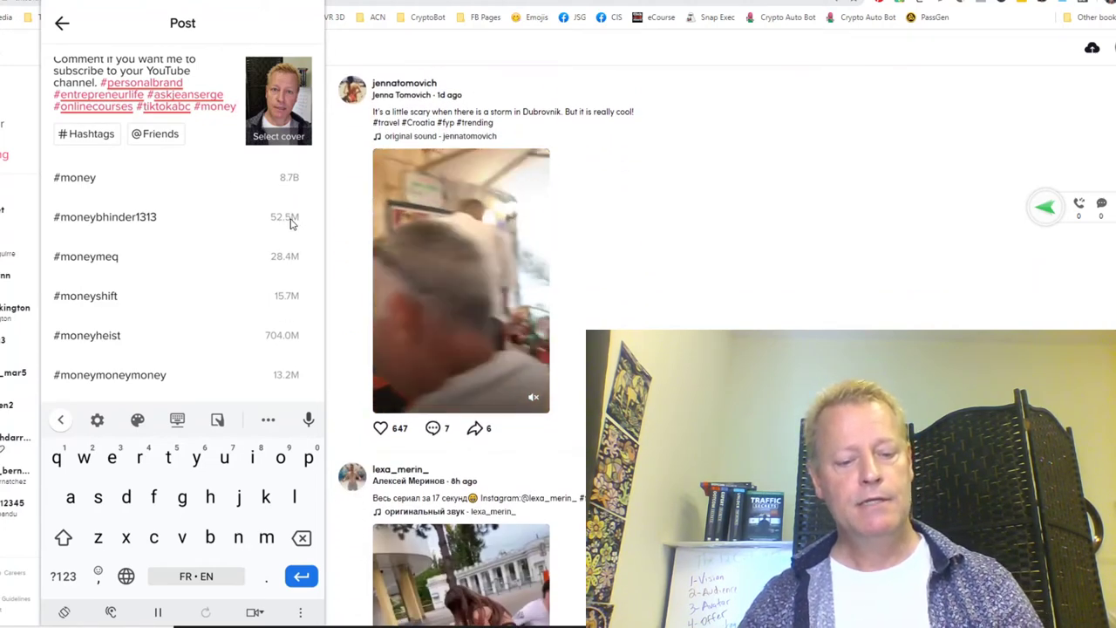
pyautogui.write('from')
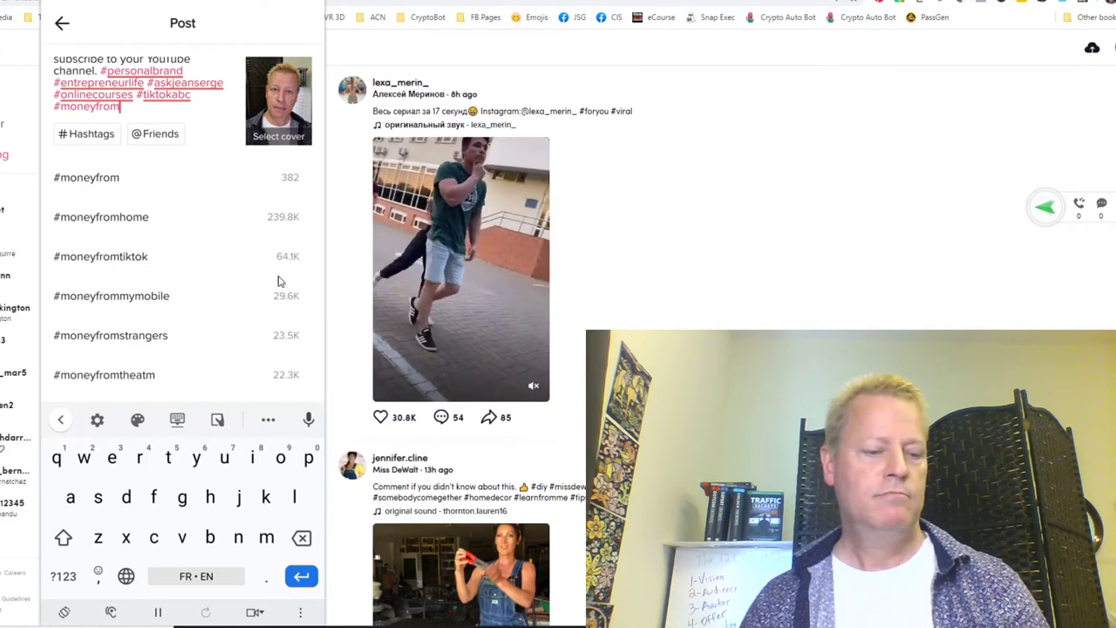
pyautogui.write('ti')
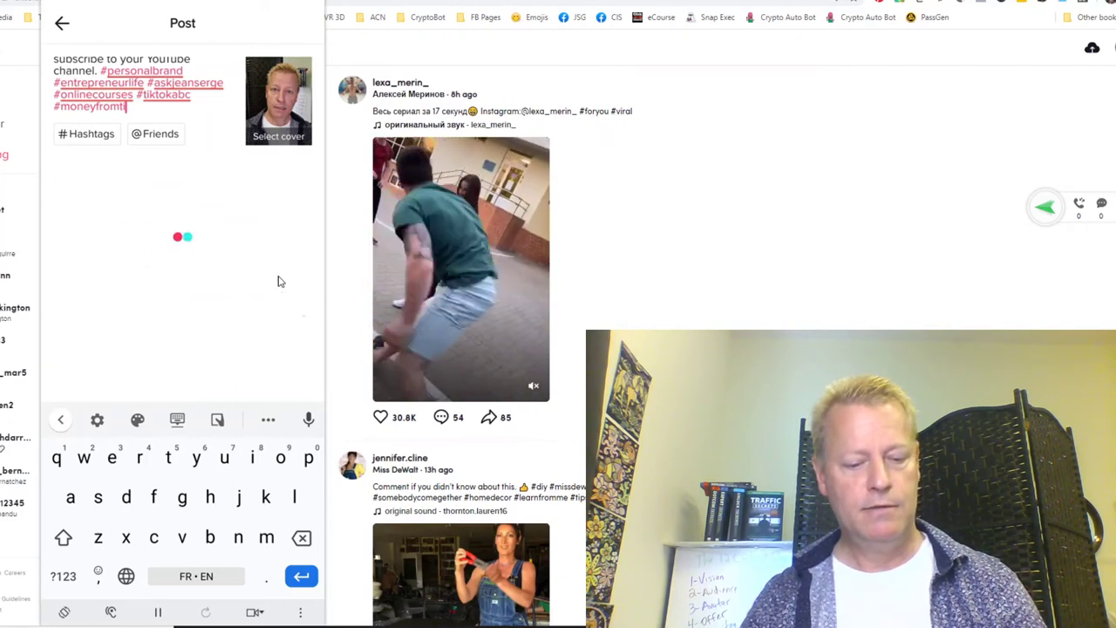
pyautogui.write('ktok')
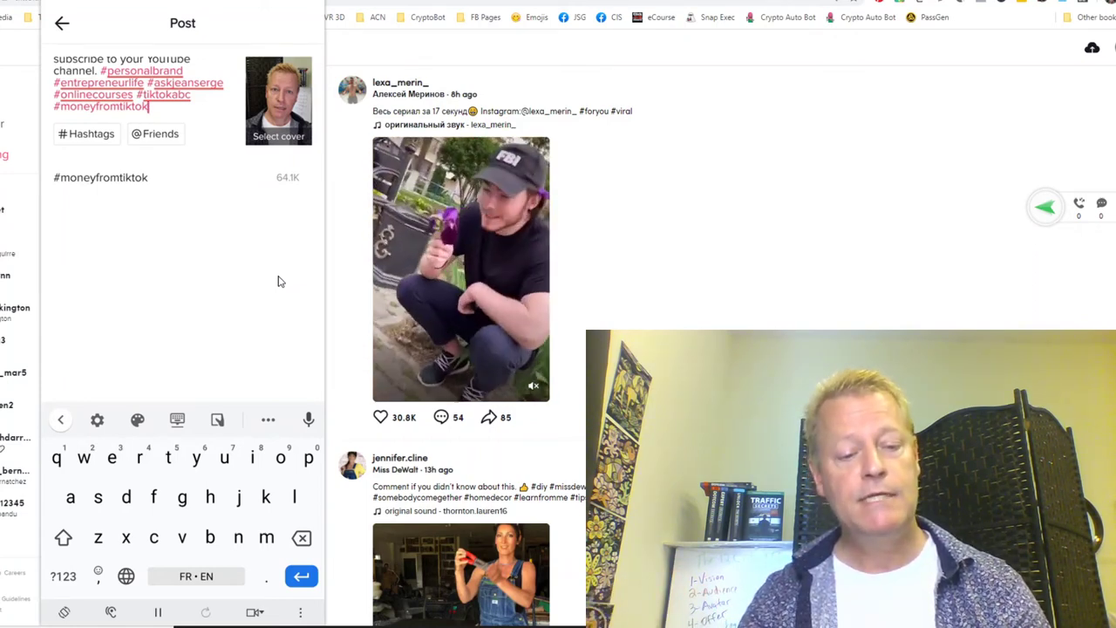
pyautogui.press('space')
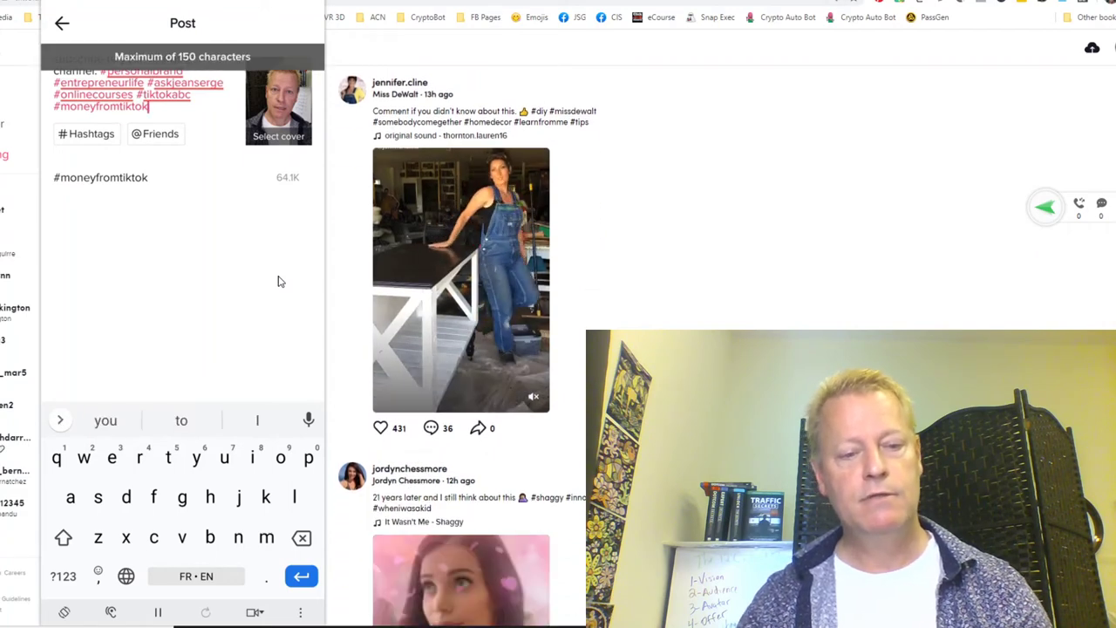
# - Dismiss the keyboard so the full video caption is visible
pyautogui.click(279, 281)
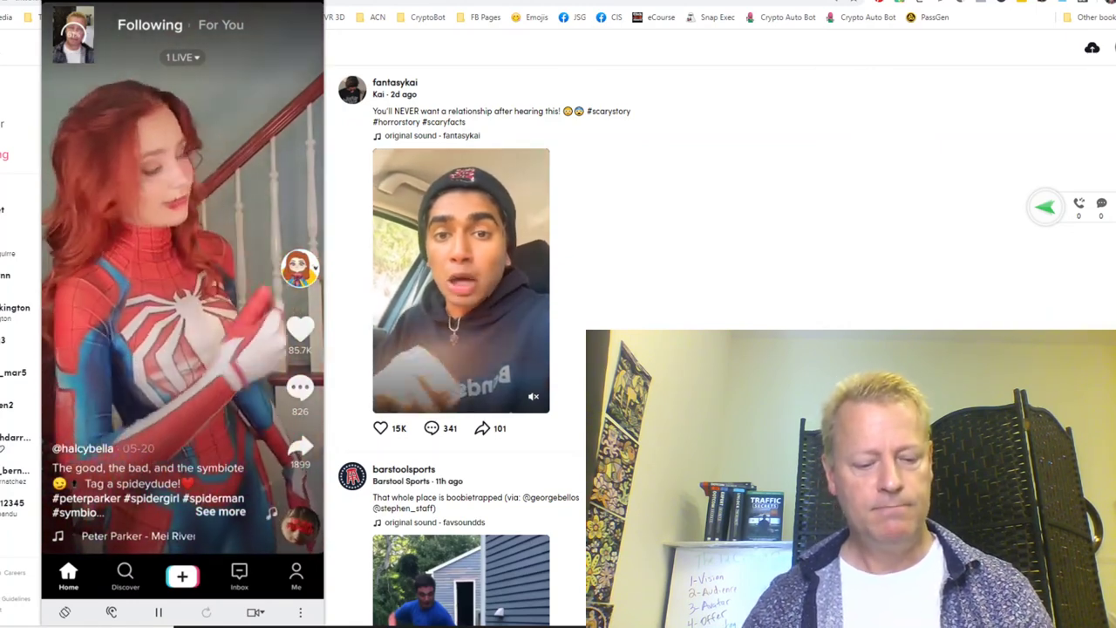
# - Check the new video at 0 views on the profile grid, then try starting another with +
pyautogui.click(295, 576)
pyautogui.scroll(10, 183, 314)
pyautogui.scroll(-3, 183, 314)
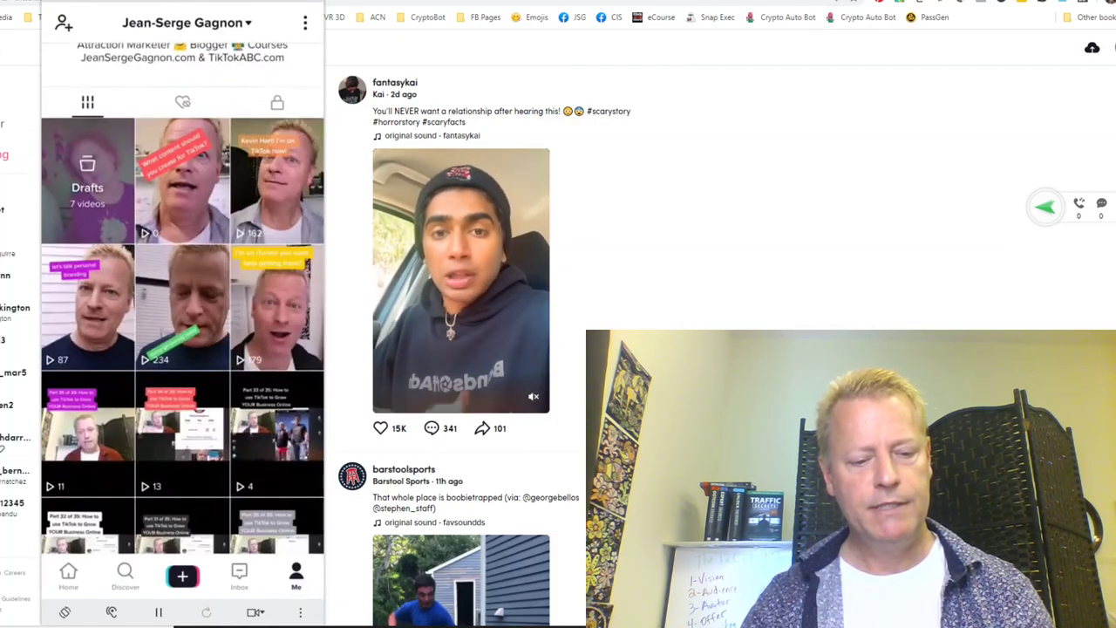
pyautogui.scroll(5, 182, 314)
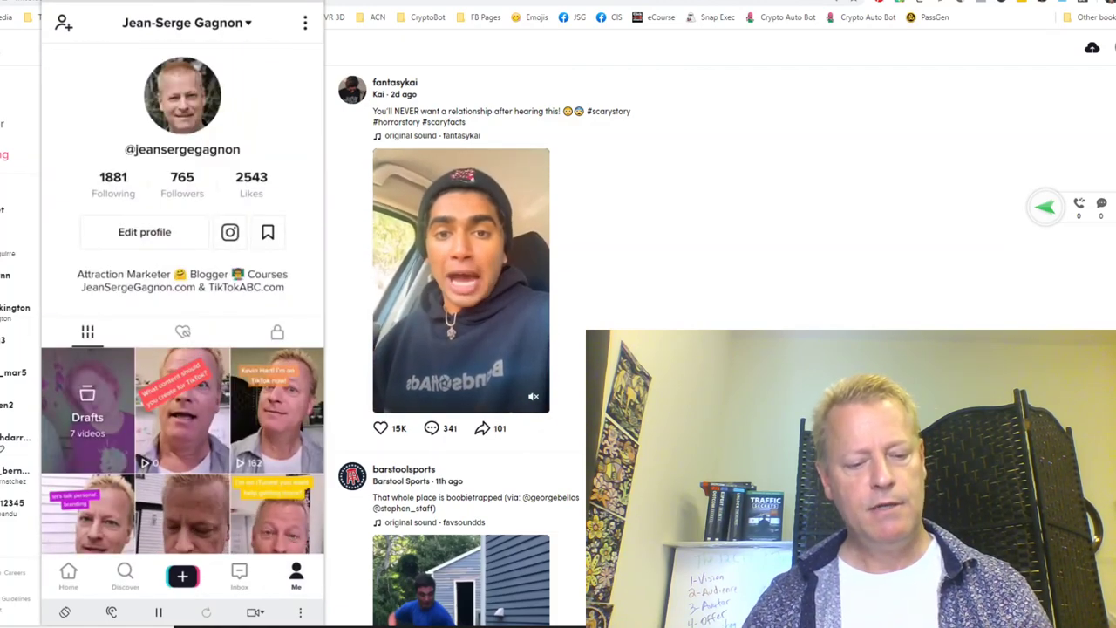
pyautogui.scroll(-3, 183, 314)
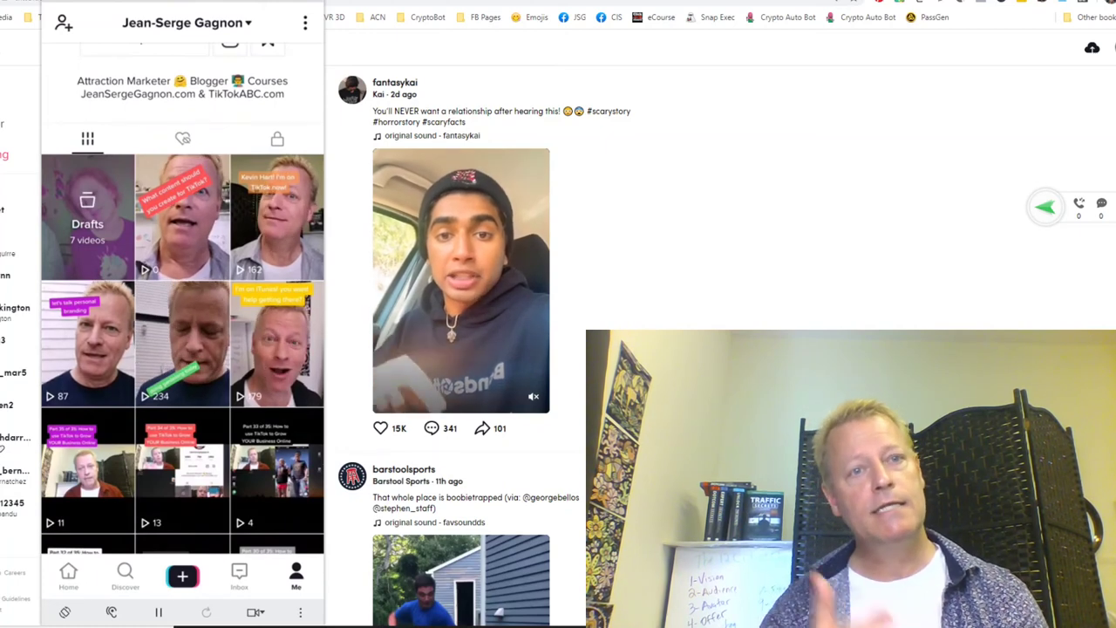
pyautogui.click(183, 576)
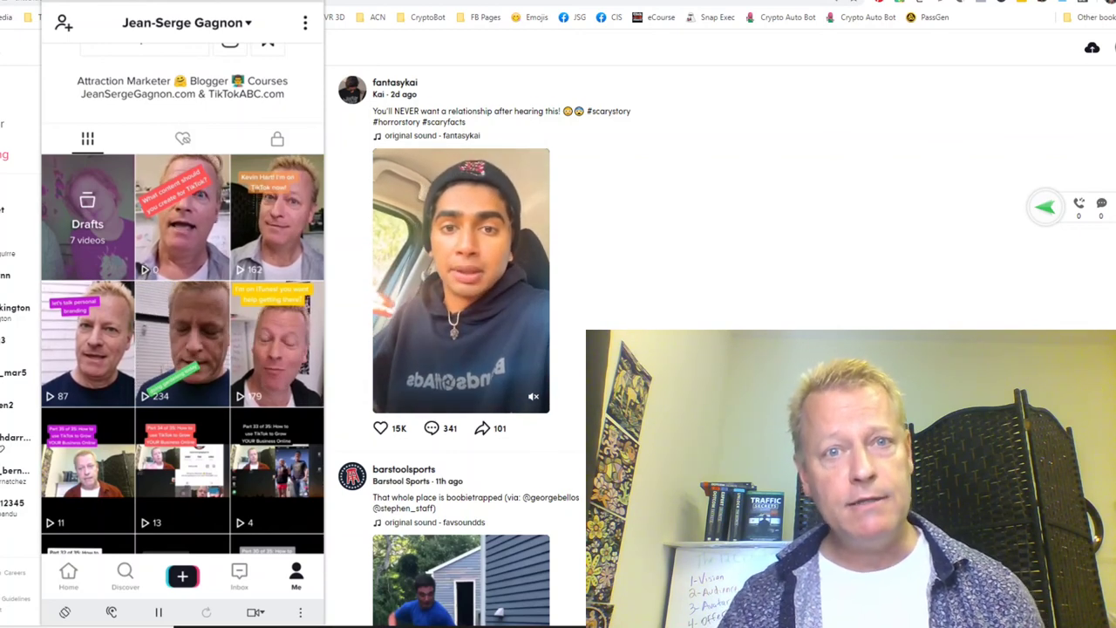
pyautogui.press('Down')
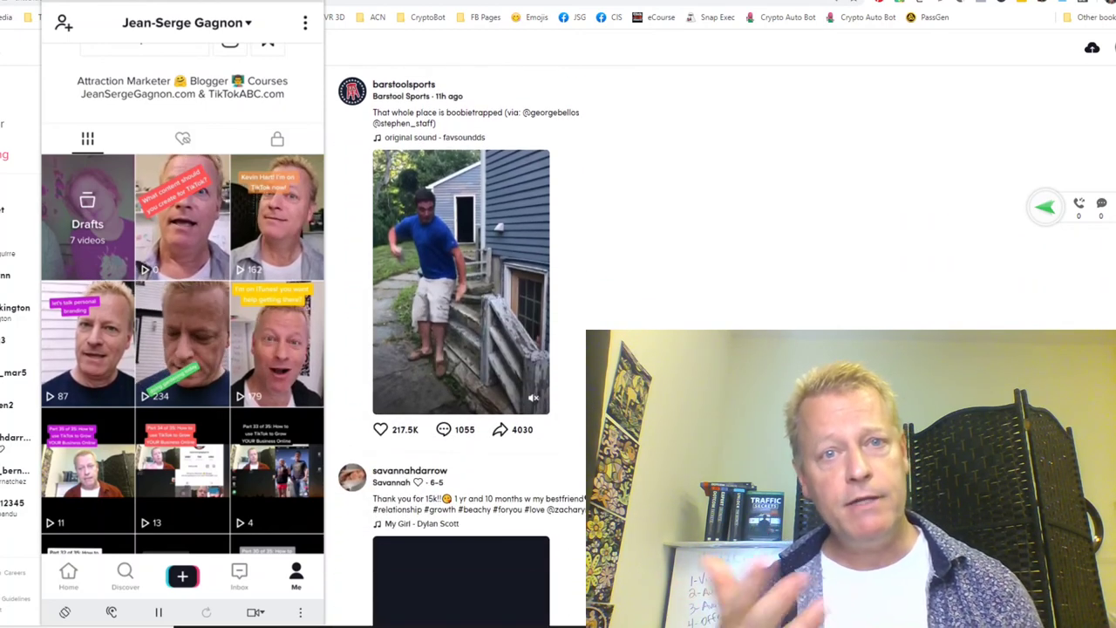